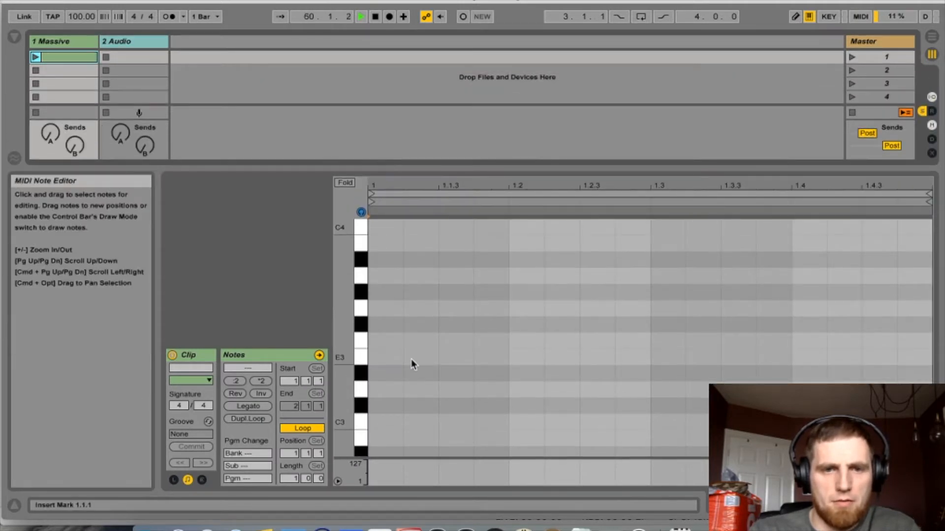
Set the MIDI clip's loop length to 4 bars and its fixed grid to 4 Bars, with Draw Mode enabled
{"action": "scroll", "coordinate": [411, 359], "scroll_direction": "down", "scroll_amount": 4}
{"action": "left_click_drag", "start_coordinate": [292, 476], "coordinate": [292, 463]}
{"action": "right_click", "coordinate": [411, 363]}
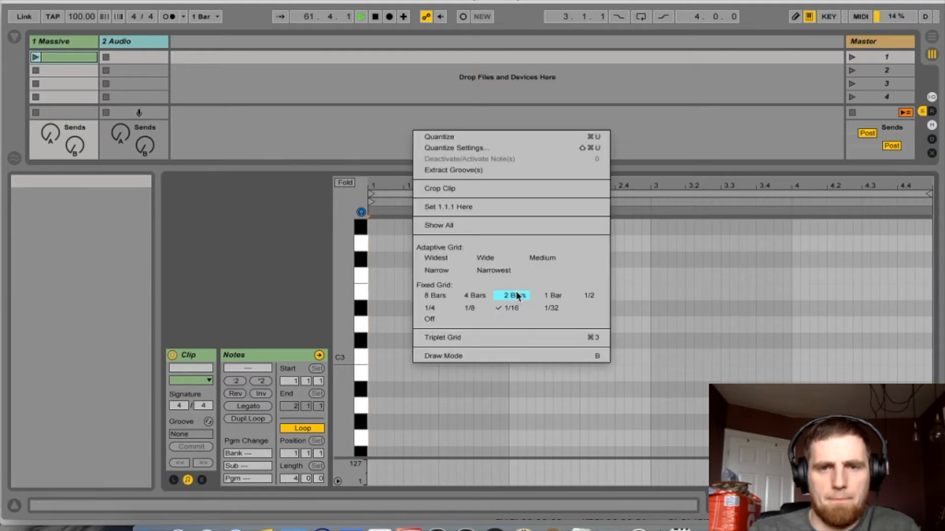
{"action": "left_click", "coordinate": [479, 293]}
{"action": "key", "text": "b"}
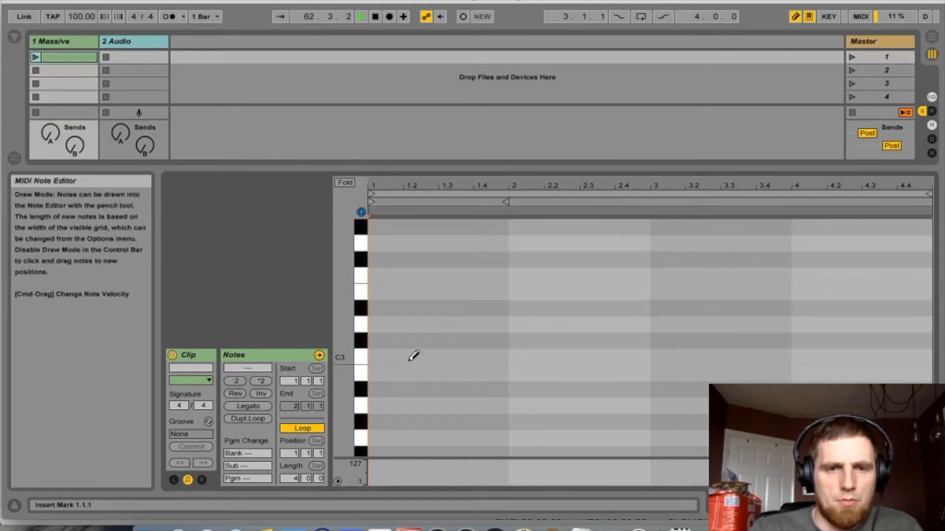
Draw stacked four-bar notes from bar 1 on C3, D3, D#3, F3, G3, G#3, A#3 and C4
{"action": "scroll", "coordinate": [448, 344], "scroll_direction": "up", "scroll_amount": 1}
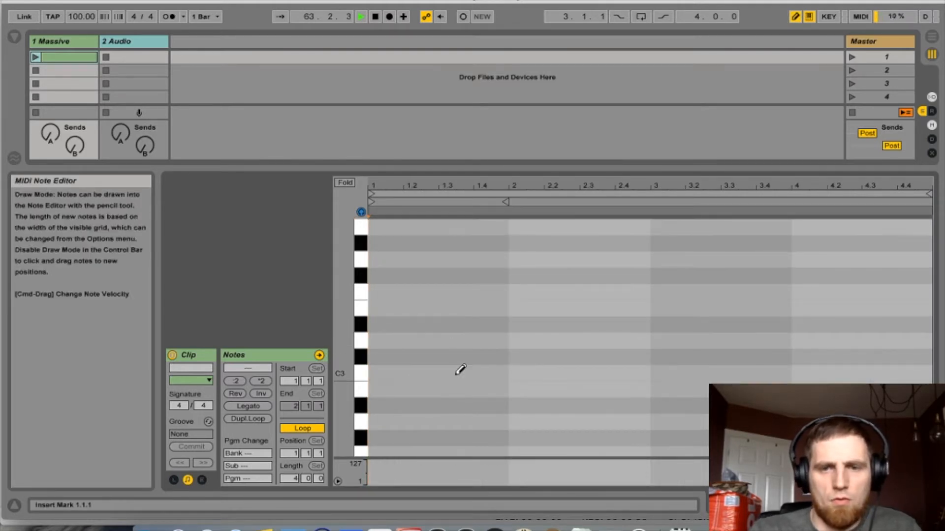
{"action": "scroll", "coordinate": [460, 370], "scroll_direction": "up", "scroll_amount": 1}
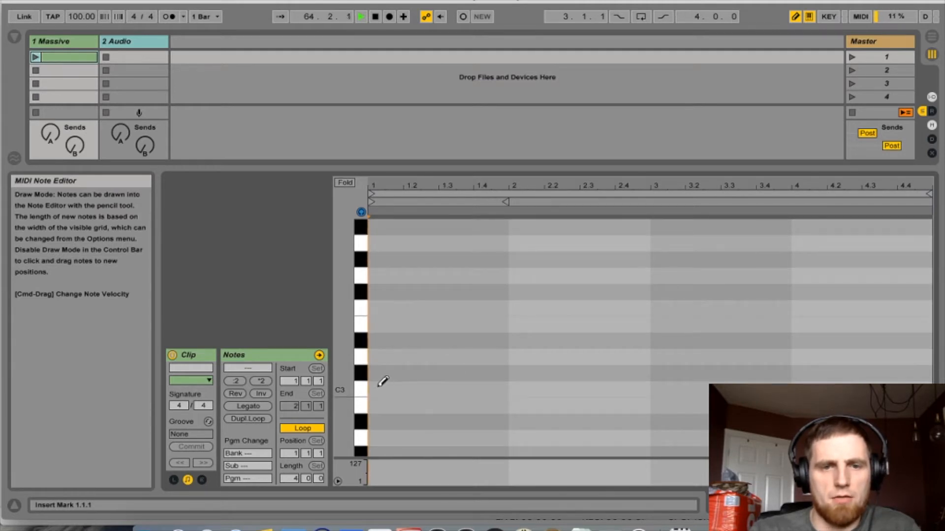
{"action": "left_click", "coordinate": [414, 385]}
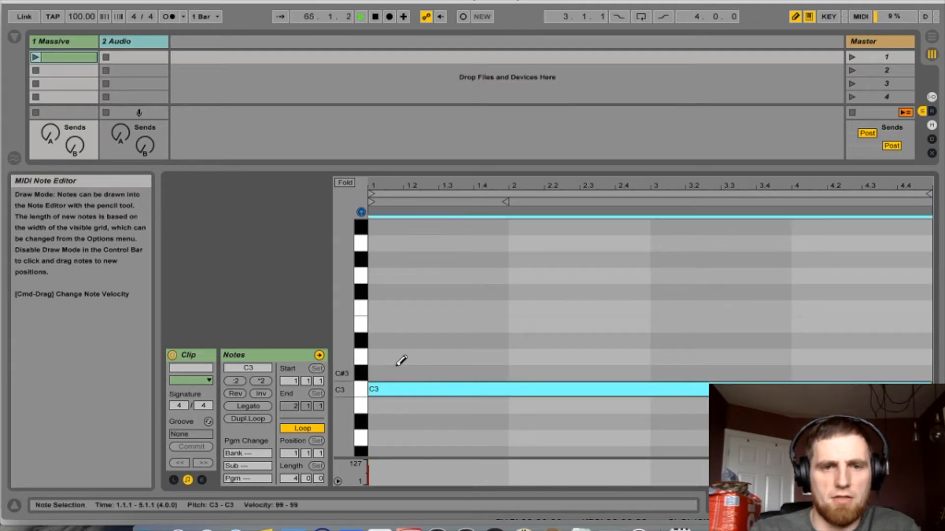
{"action": "left_click", "coordinate": [384, 357]}
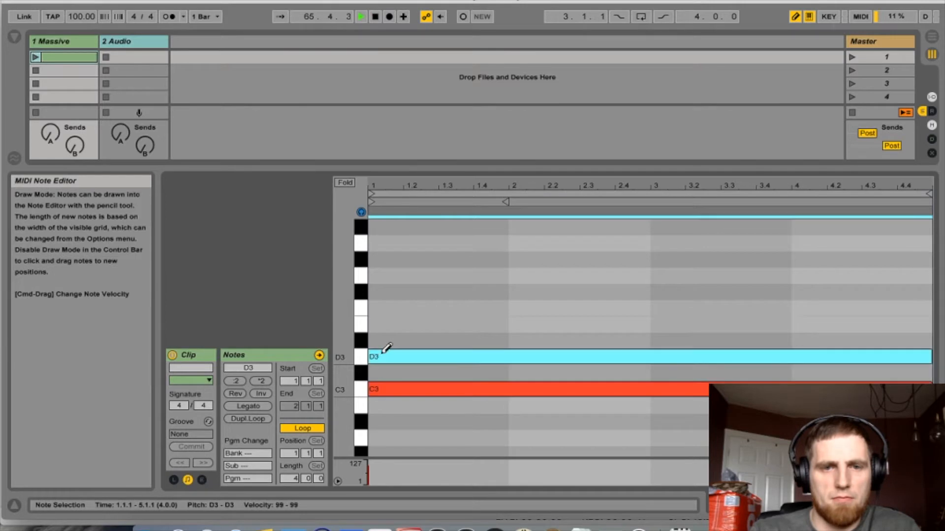
{"action": "left_click", "coordinate": [385, 340]}
{"action": "left_click", "coordinate": [387, 307]}
{"action": "left_click", "coordinate": [388, 276]}
{"action": "left_click", "coordinate": [389, 259]}
{"action": "scroll", "coordinate": [390, 255], "scroll_direction": "up", "scroll_amount": 2}
{"action": "left_click", "coordinate": [389, 260]}
{"action": "scroll", "coordinate": [394, 253], "scroll_direction": "up", "scroll_amount": 2}
{"action": "left_click", "coordinate": [394, 257]}
{"action": "scroll", "coordinate": [457, 334], "scroll_direction": "down", "scroll_amount": 3}
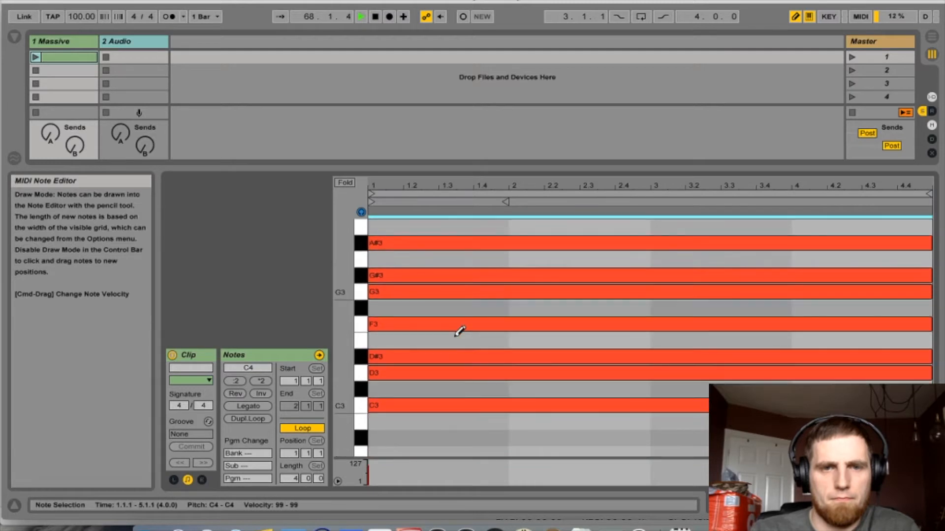
Launch the clip on the Massive track and open the Massive instrument's plug-in window
{"action": "left_click", "coordinate": [431, 169]}
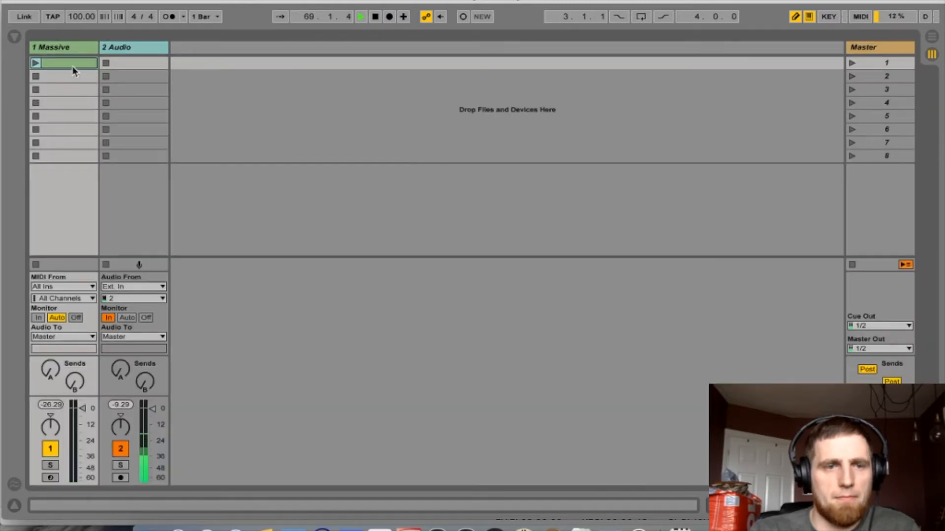
{"action": "left_click", "coordinate": [36, 66]}
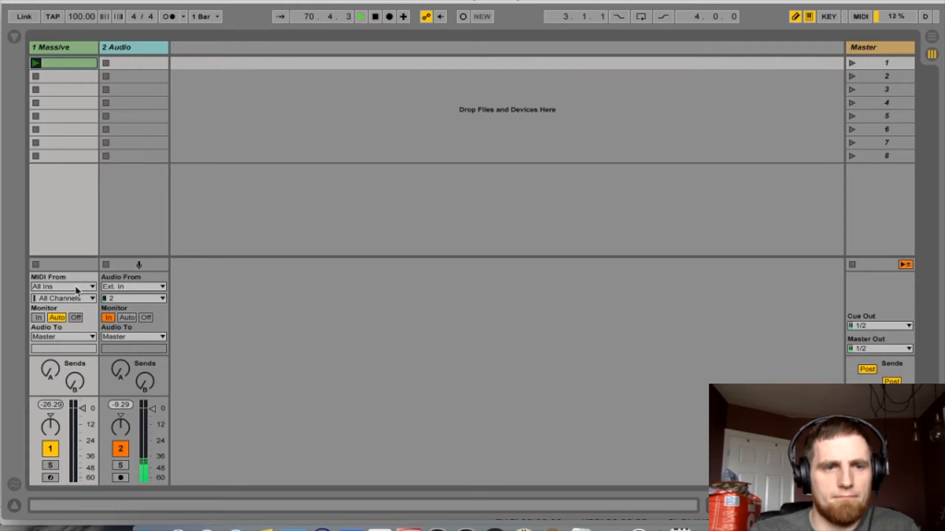
{"action": "double_click", "coordinate": [70, 249]}
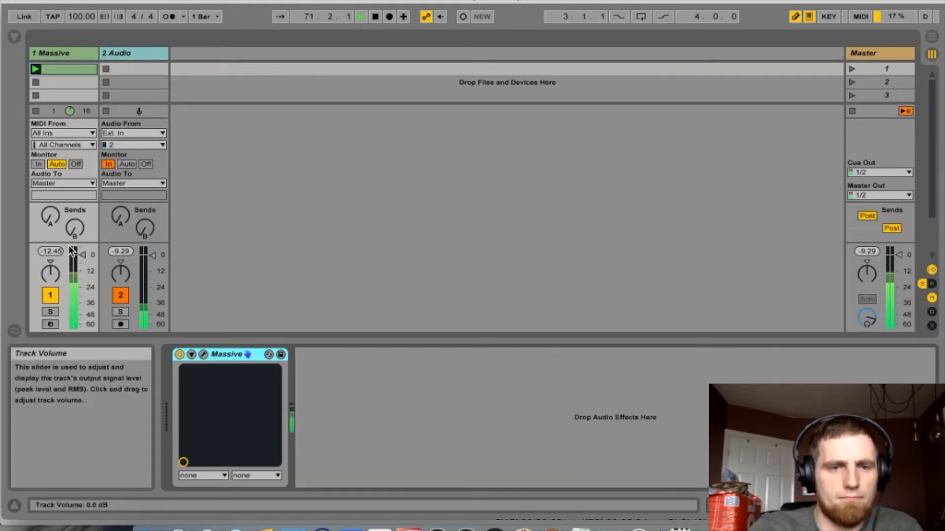
{"action": "left_click", "coordinate": [203, 355]}
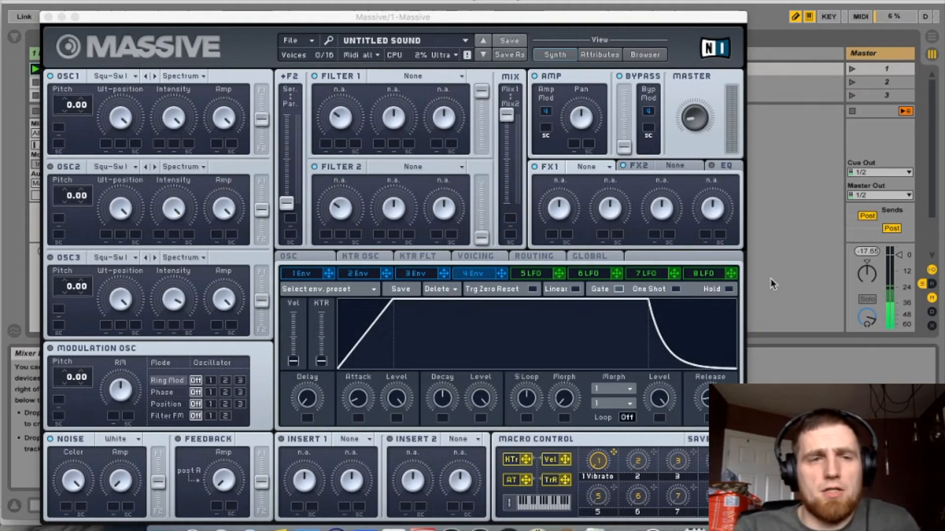
Switch off the three oscillators and set the noise source to Metallic, with its Amp raised and Color lowered to just below halfway
{"action": "left_click", "coordinate": [63, 76]}
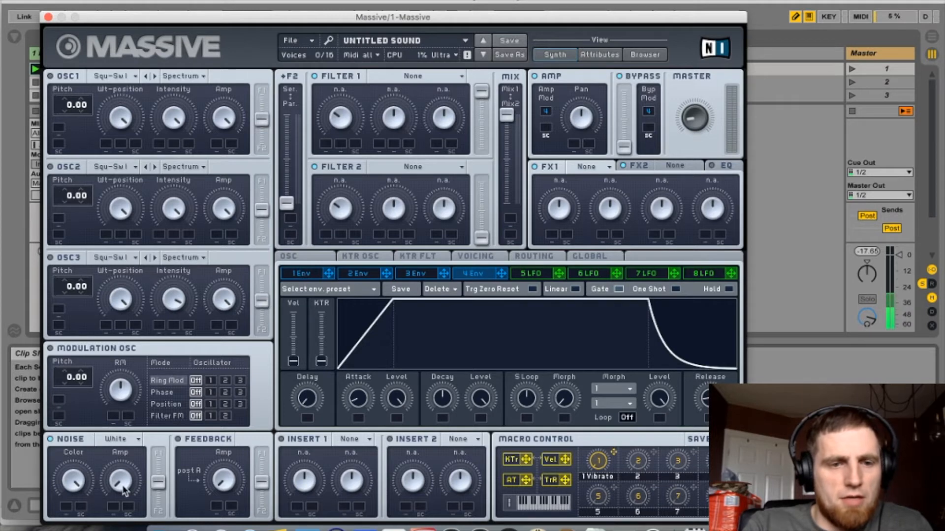
{"action": "left_click_drag", "start_coordinate": [118, 483], "coordinate": [111, 433]}
{"action": "left_click_drag", "start_coordinate": [71, 479], "coordinate": [72, 530]}
{"action": "left_click", "coordinate": [119, 439]}
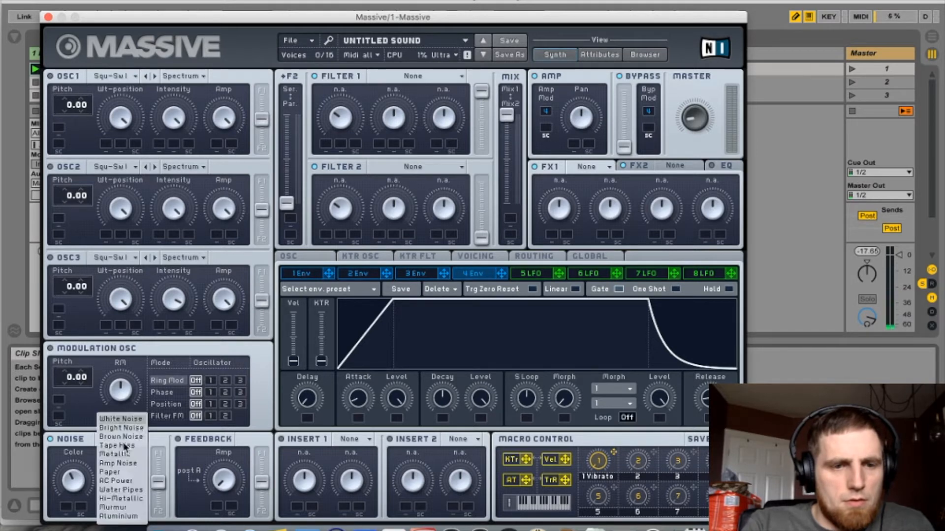
{"action": "left_click", "coordinate": [124, 455]}
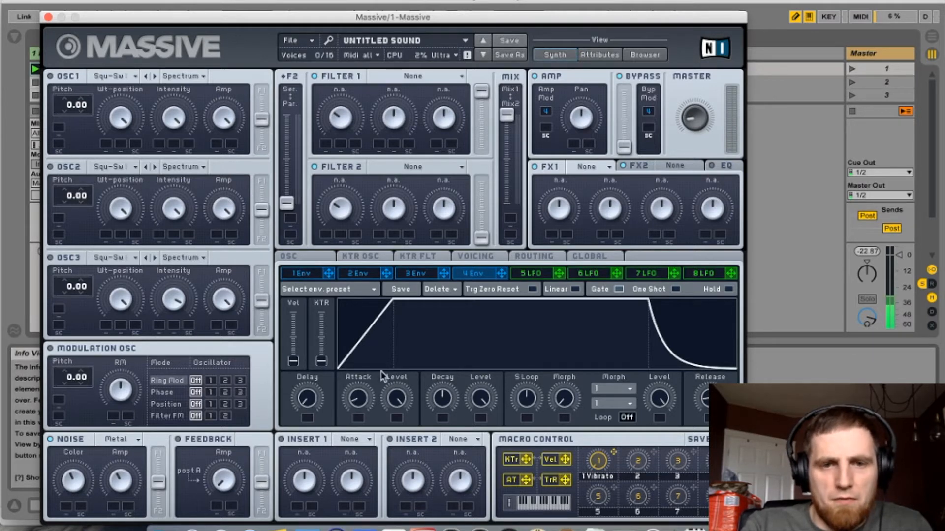
Move the feedback tap to after Filter 2 in the routing, then enable Feedback and raise its Amp to just below halfway
{"action": "left_click", "coordinate": [533, 256]}
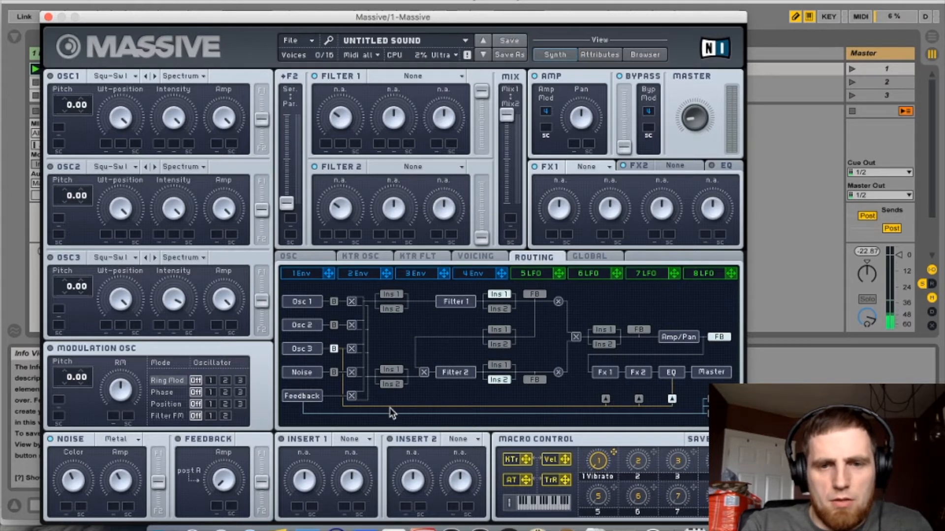
{"action": "left_click", "coordinate": [533, 380]}
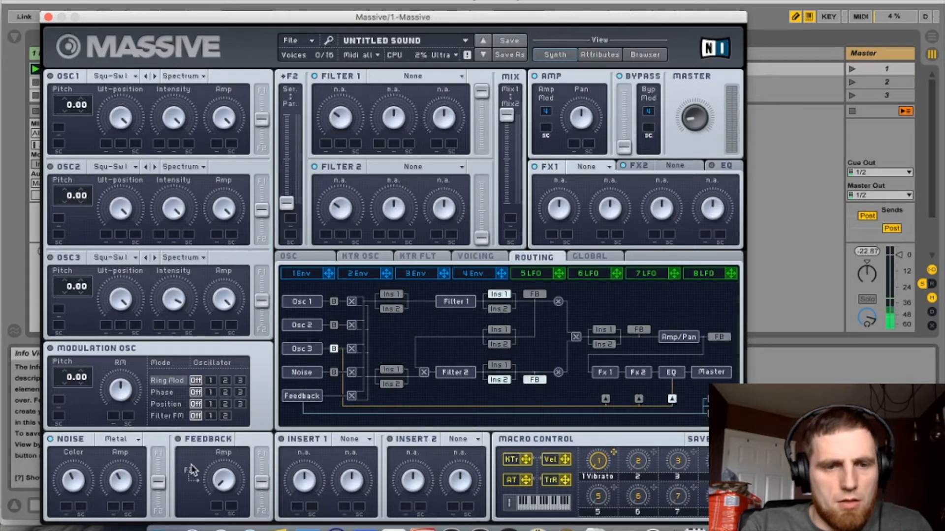
{"action": "left_click", "coordinate": [180, 442]}
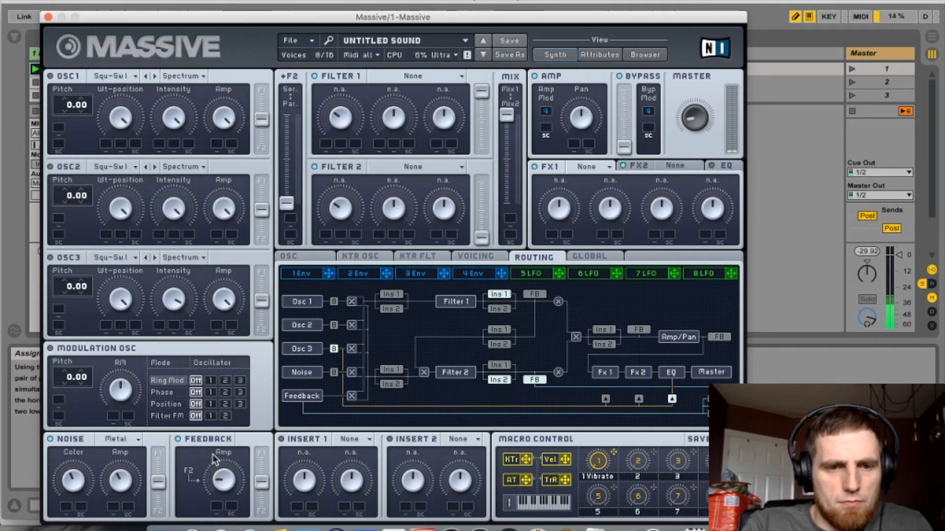
{"action": "left_click_drag", "start_coordinate": [213, 447], "coordinate": [214, 432]}
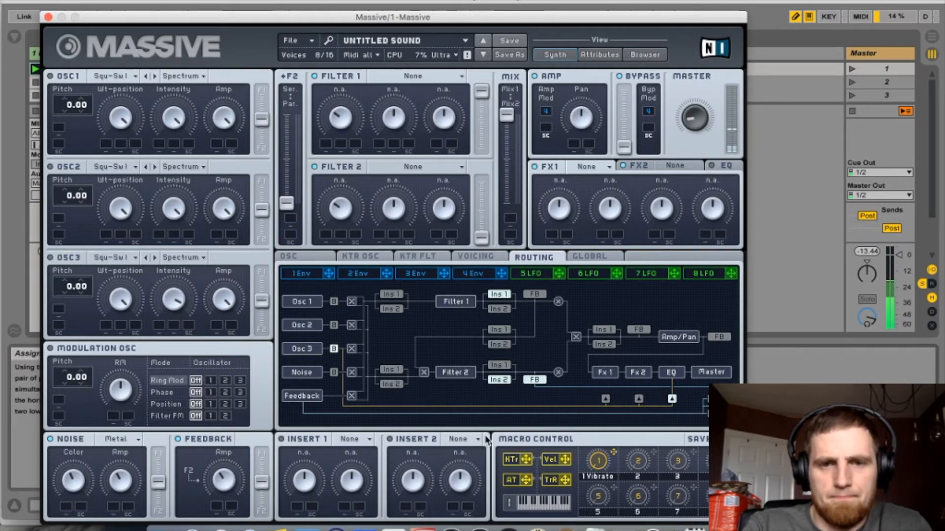
{"action": "left_click", "coordinate": [646, 527]}
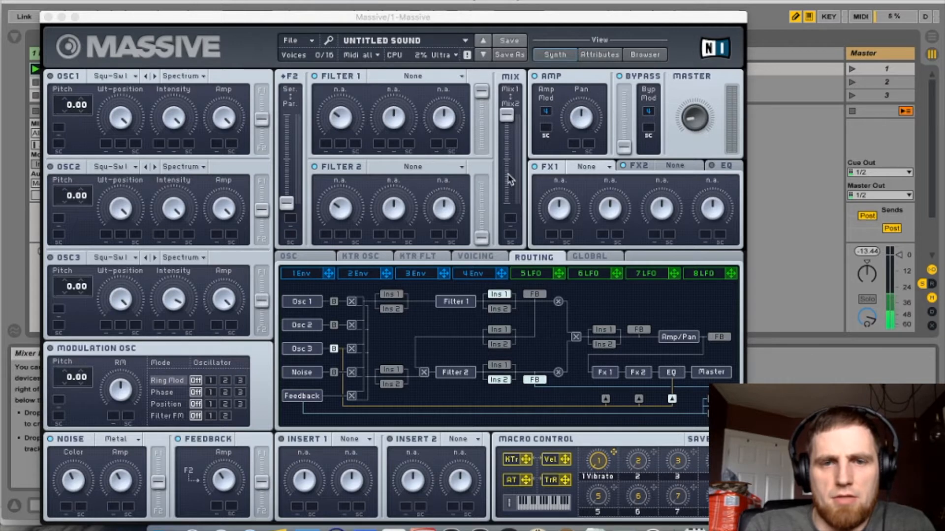
Lengthen the attack of envelope 4 and lower its attack and decay levels below halfway
{"action": "left_click", "coordinate": [485, 272]}
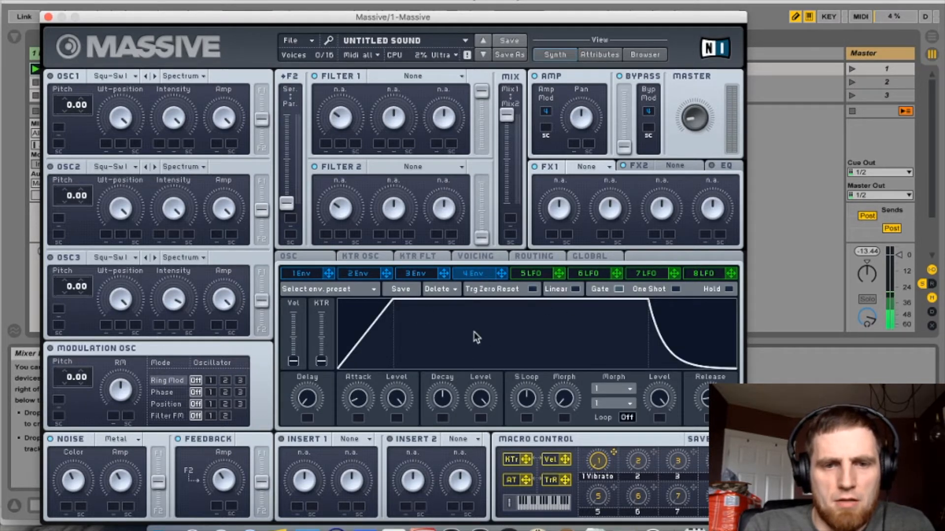
{"action": "left_click_drag", "start_coordinate": [358, 400], "coordinate": [369, 321]}
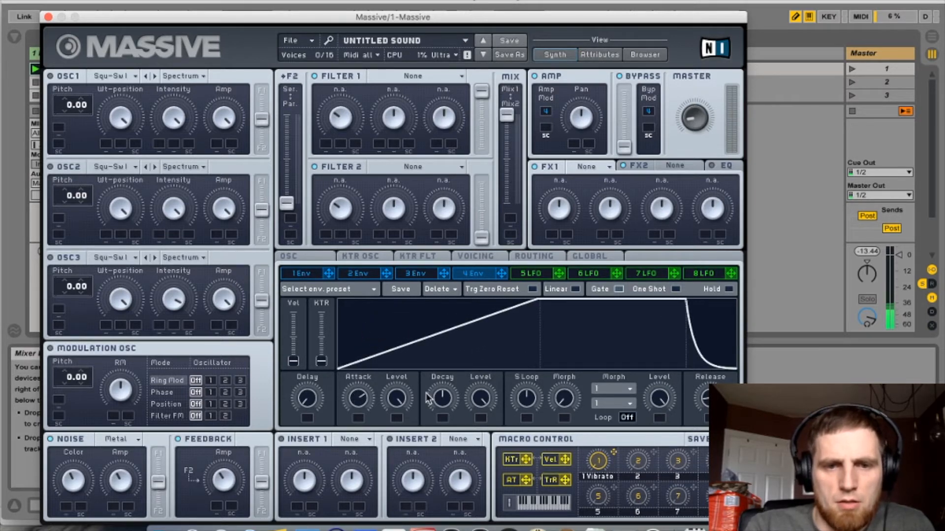
{"action": "left_click_drag", "start_coordinate": [397, 398], "coordinate": [398, 427]}
{"action": "left_click_drag", "start_coordinate": [480, 400], "coordinate": [469, 490]}
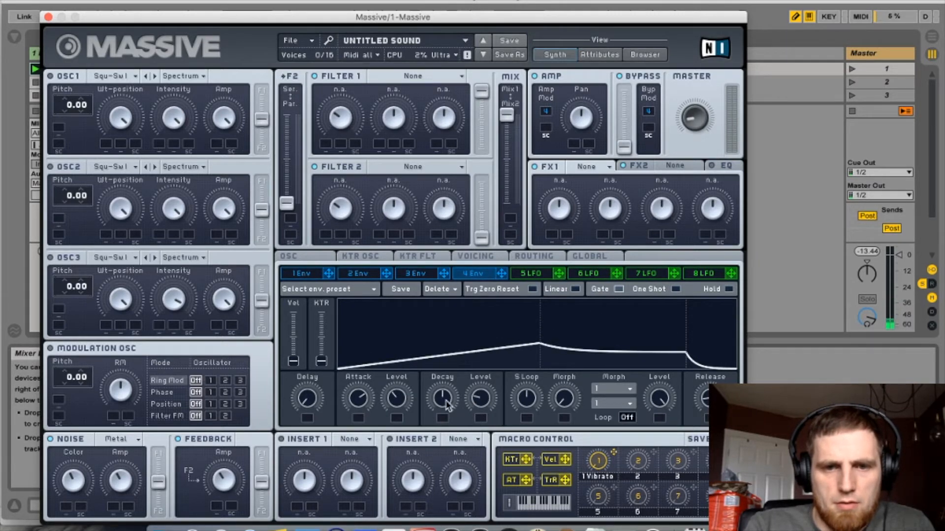
Lengthen the release of envelope 4 and fine-tune its attack and decay levels until they are nearly equal
{"action": "left_click_drag", "start_coordinate": [475, 404], "coordinate": [475, 399]}
{"action": "left_click_drag", "start_coordinate": [396, 400], "coordinate": [392, 391]}
{"action": "left_click_drag", "start_coordinate": [710, 398], "coordinate": [719, 340]}
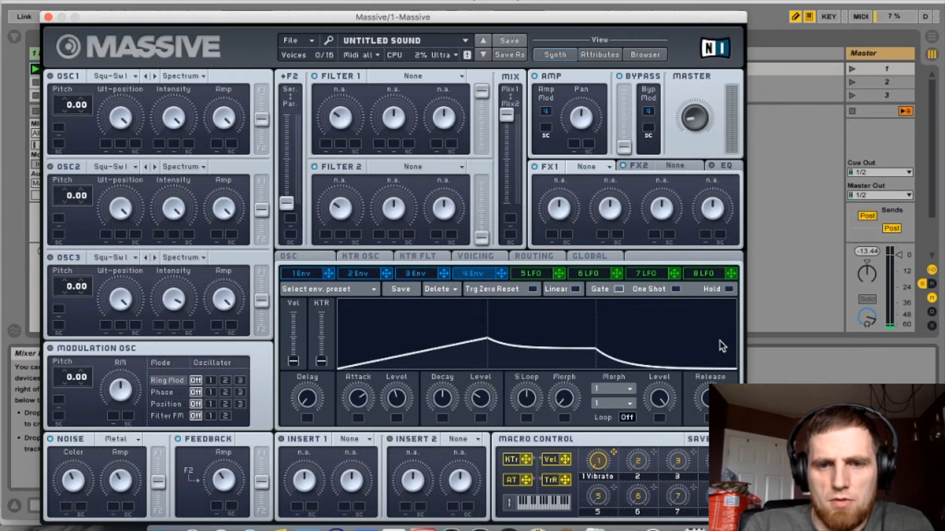
{"action": "left_click_drag", "start_coordinate": [480, 389], "coordinate": [482, 383]}
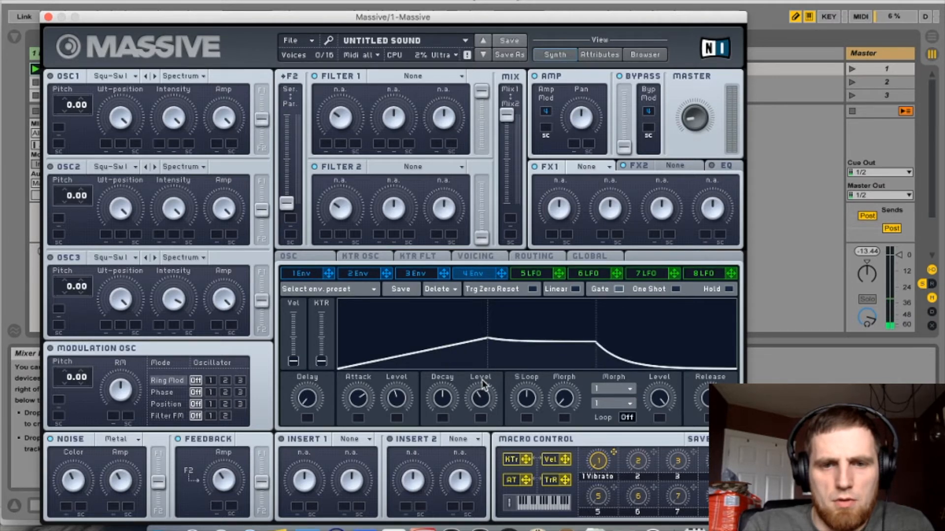
{"action": "left_click_drag", "start_coordinate": [397, 395], "coordinate": [398, 412]}
{"action": "mouse_move", "coordinate": [485, 397]}
{"action": "left_mouse_down"}
{"action": "mouse_move", "coordinate": [480, 387]}
{"action": "mouse_move", "coordinate": [478, 397]}
{"action": "left_mouse_up"}
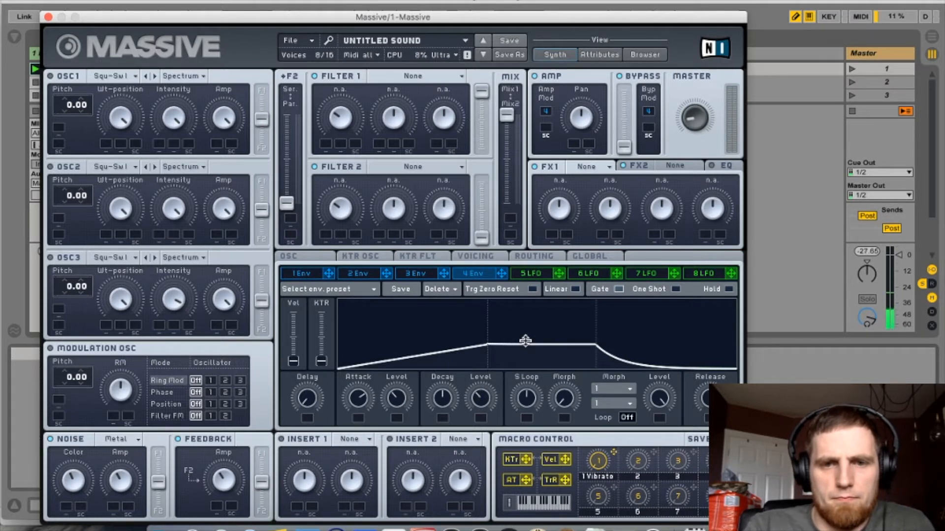
{"action": "left_click", "coordinate": [751, 312]}
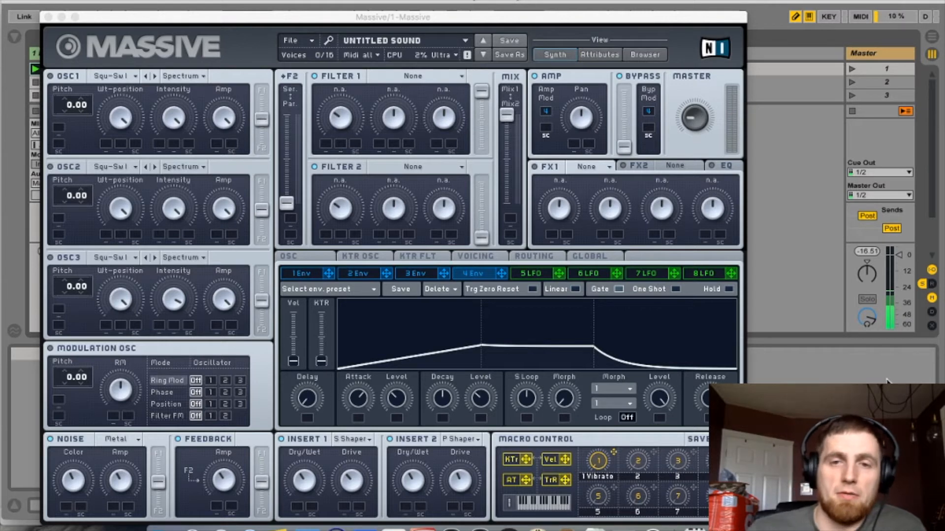
Load Reverb in FX1 and set its Dry/Wet slightly above halfway and its Size to about a third
{"action": "left_click", "coordinate": [536, 167]}
{"action": "left_click", "coordinate": [600, 166]}
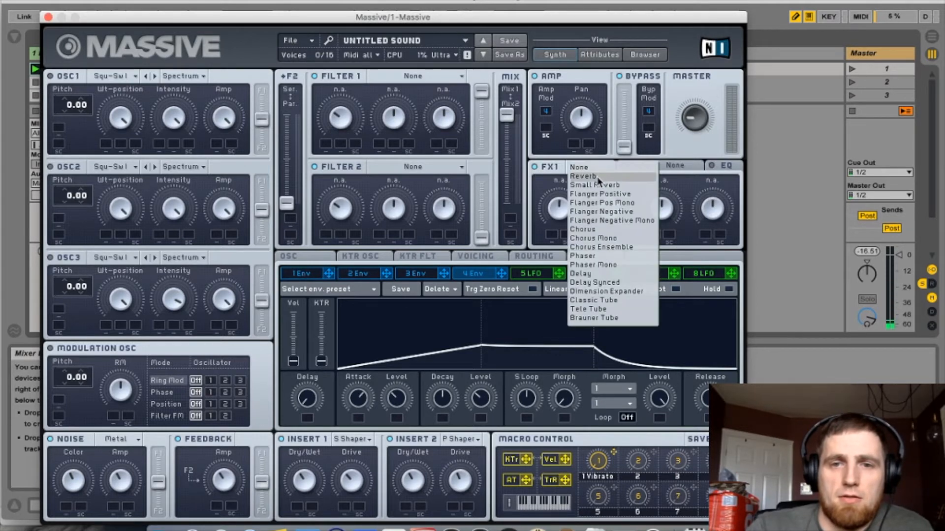
{"action": "left_click", "coordinate": [597, 176]}
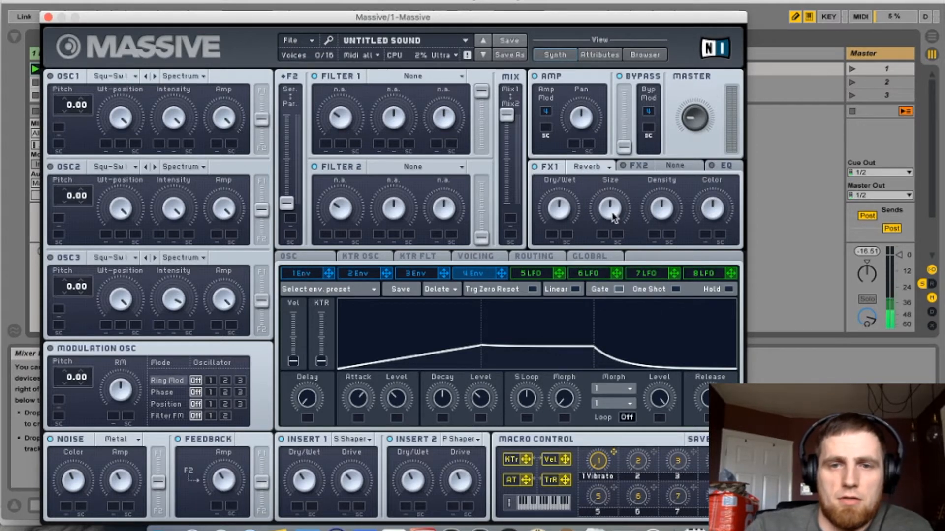
{"action": "left_click_drag", "start_coordinate": [560, 209], "coordinate": [540, 326]}
{"action": "left_click_drag", "start_coordinate": [604, 225], "coordinate": [592, 425]}
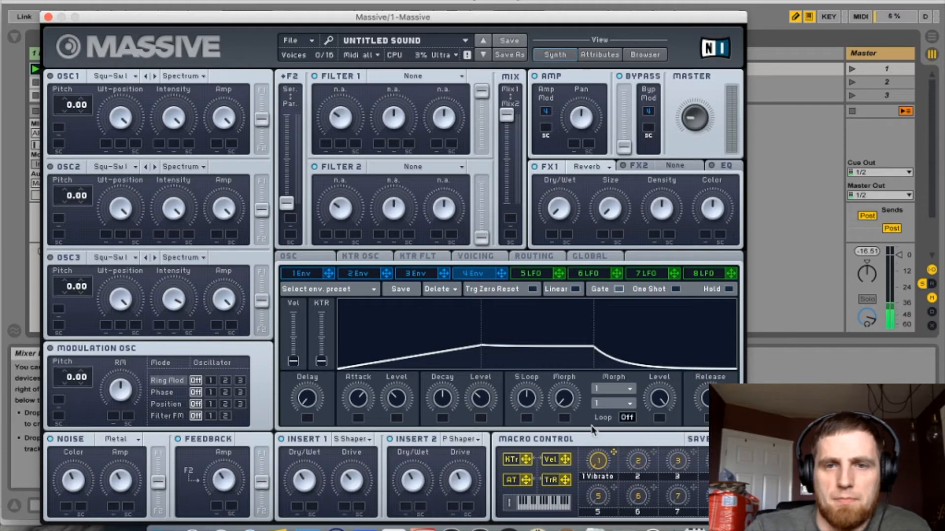
{"action": "left_click_drag", "start_coordinate": [564, 204], "coordinate": [603, 167]}
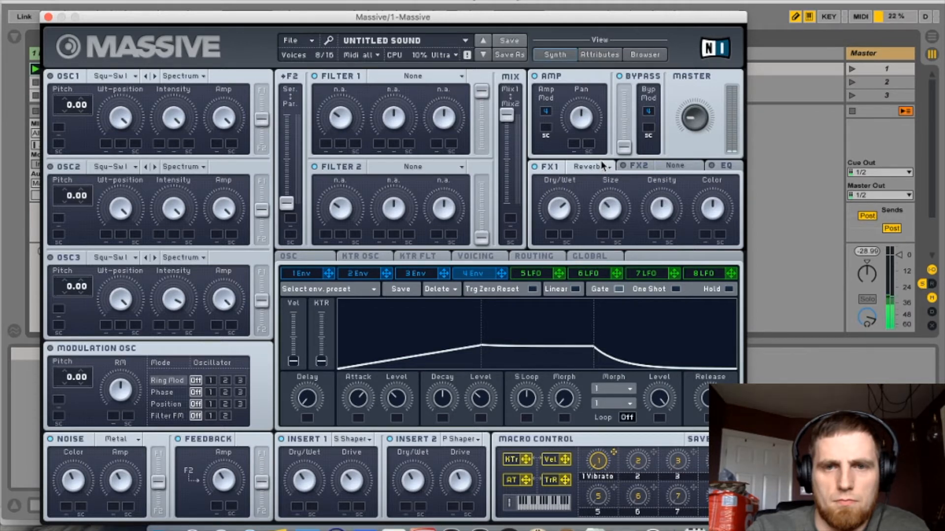
{"action": "left_click_drag", "start_coordinate": [610, 206], "coordinate": [607, 227]}
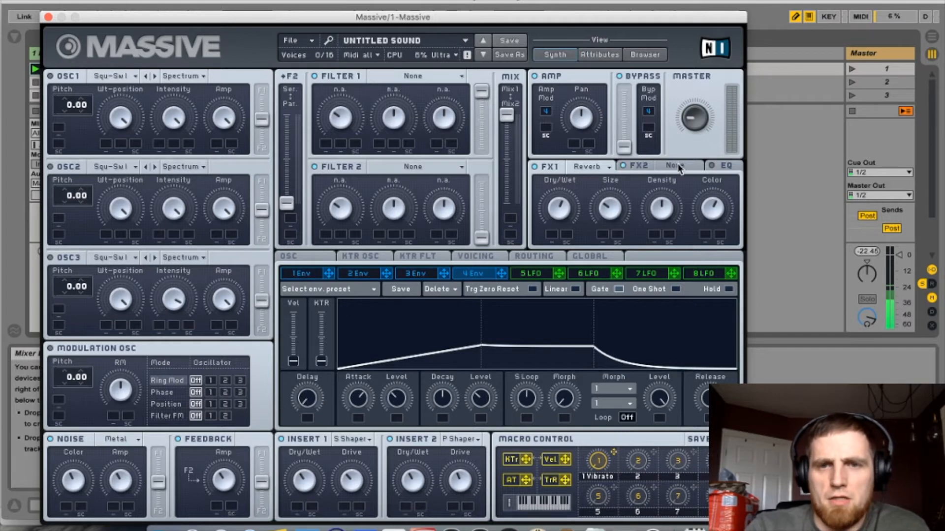
Load Dimension Expander in FX2, with a low Size and Dry/Wet slightly above halfway
{"action": "left_click", "coordinate": [631, 166]}
{"action": "left_click", "coordinate": [689, 167]}
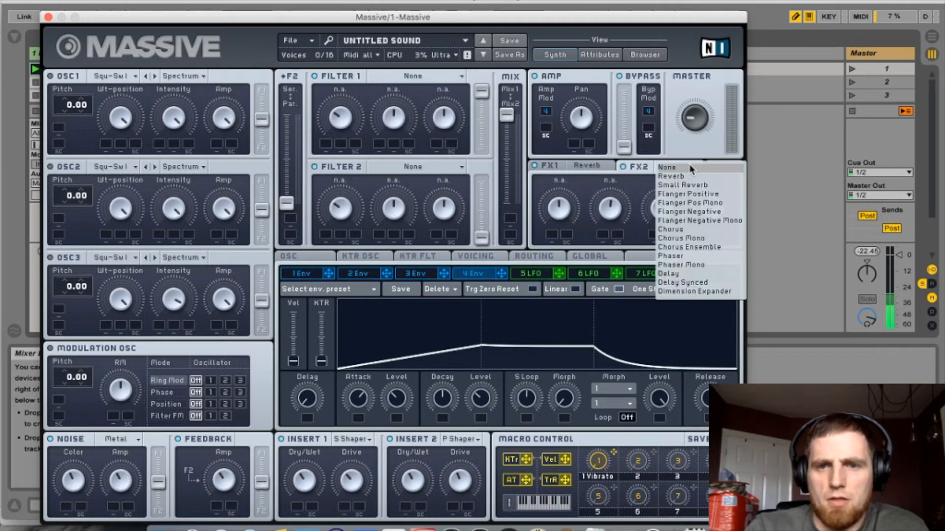
{"action": "left_click", "coordinate": [701, 291]}
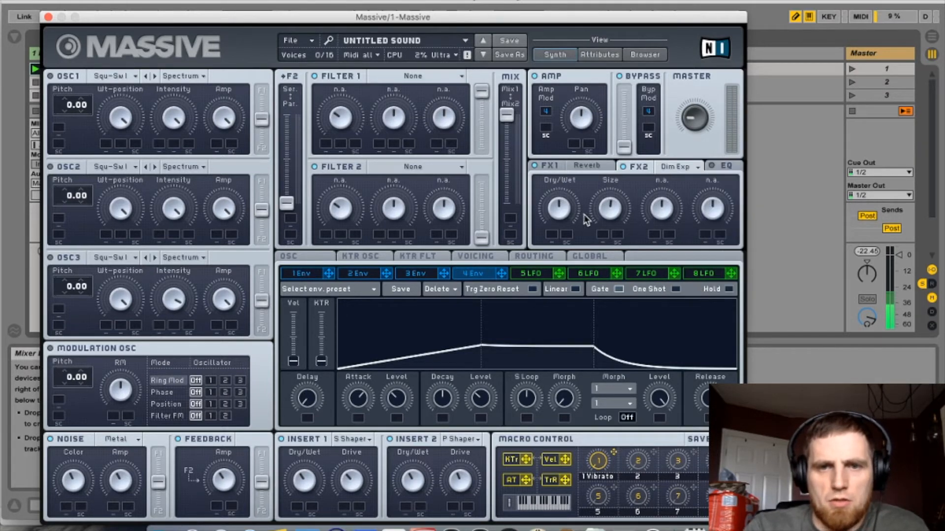
{"action": "left_click_drag", "start_coordinate": [608, 210], "coordinate": [608, 297]}
{"action": "left_click_drag", "start_coordinate": [563, 212], "coordinate": [559, 312]}
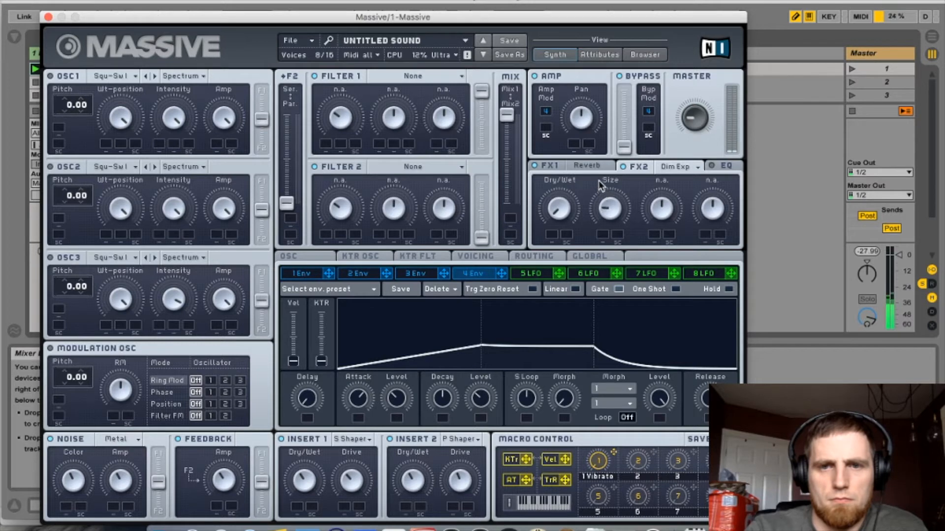
{"action": "left_click_drag", "start_coordinate": [551, 189], "coordinate": [554, 171]}
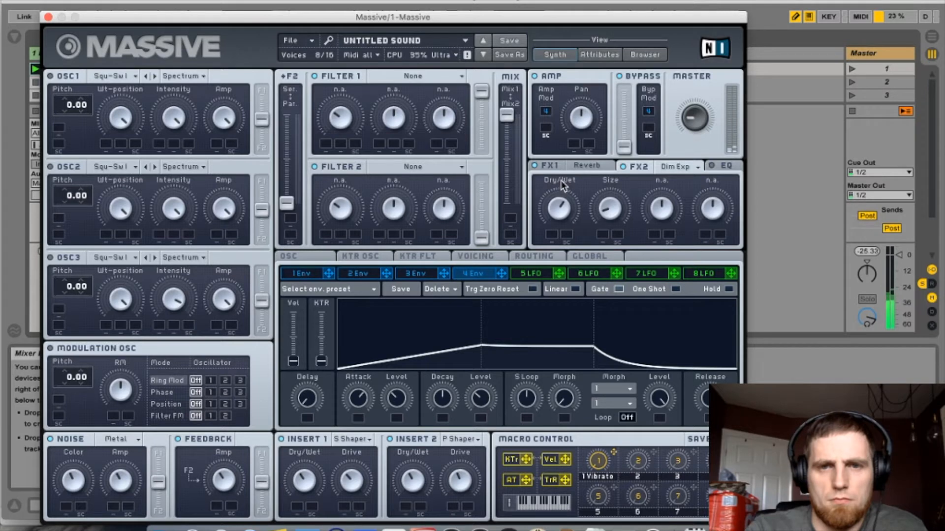
Fine-tune the Dimension Expander's Dry/Wet and Size in FX2, raising Dry/Wet further and keeping Size low
{"action": "left_click_drag", "start_coordinate": [606, 214], "coordinate": [609, 216]}
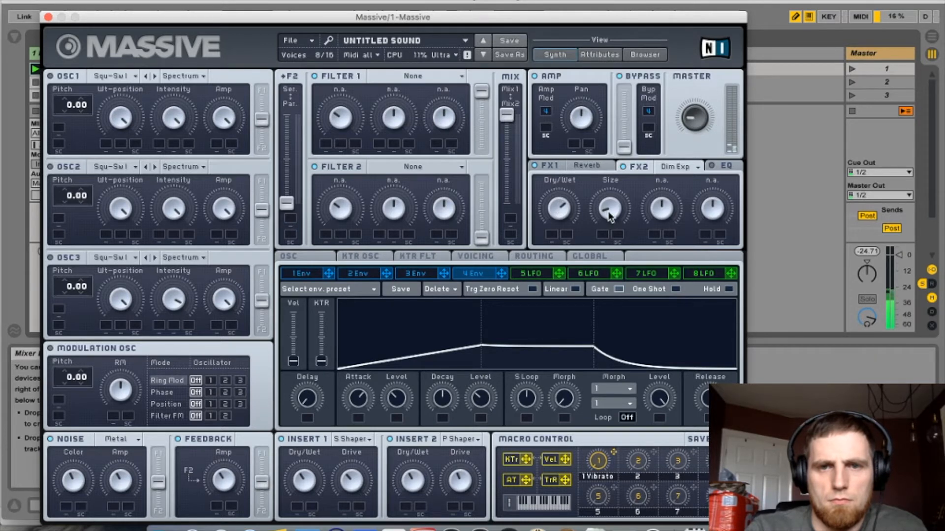
{"action": "left_click", "coordinate": [771, 224]}
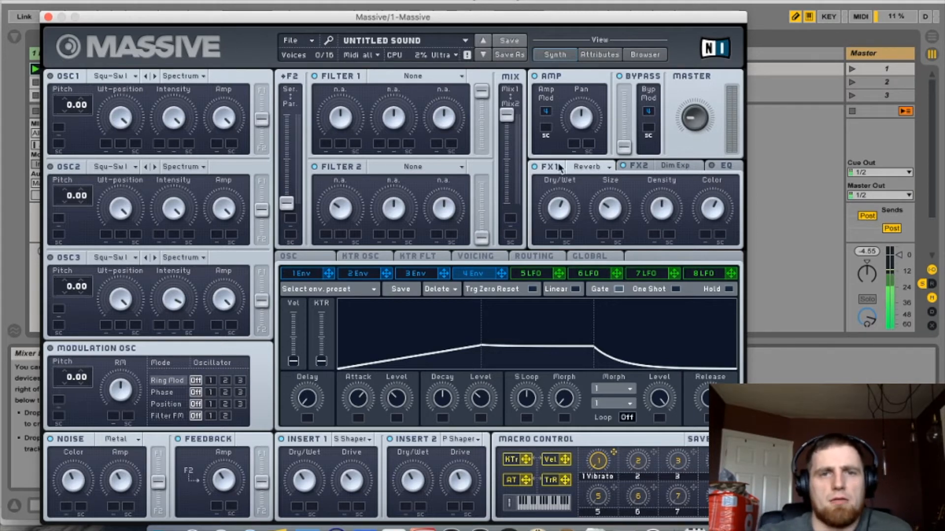
Set Filter 1 to Comb, with its Pitch low and its Feedback slightly above halfway
{"action": "left_click", "coordinate": [417, 77]}
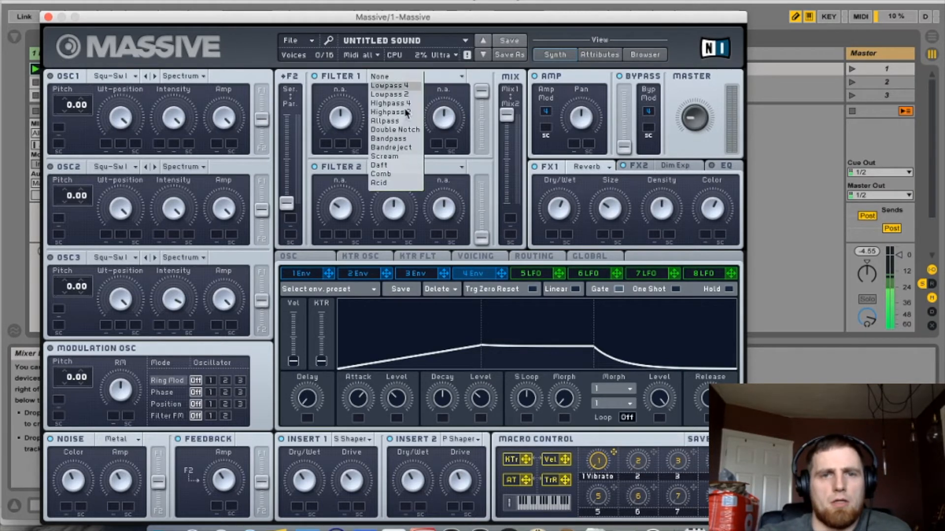
{"action": "left_click", "coordinate": [392, 177]}
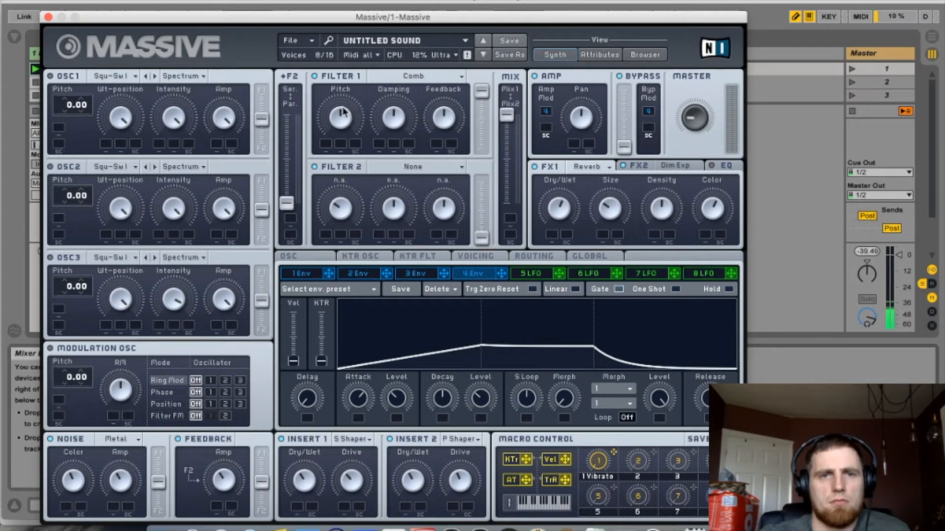
{"action": "mouse_move", "coordinate": [339, 117]}
{"action": "left_mouse_down"}
{"action": "mouse_move", "coordinate": [335, 154]}
{"action": "mouse_move", "coordinate": [336, 77]}
{"action": "mouse_move", "coordinate": [335, 104]}
{"action": "left_mouse_up"}
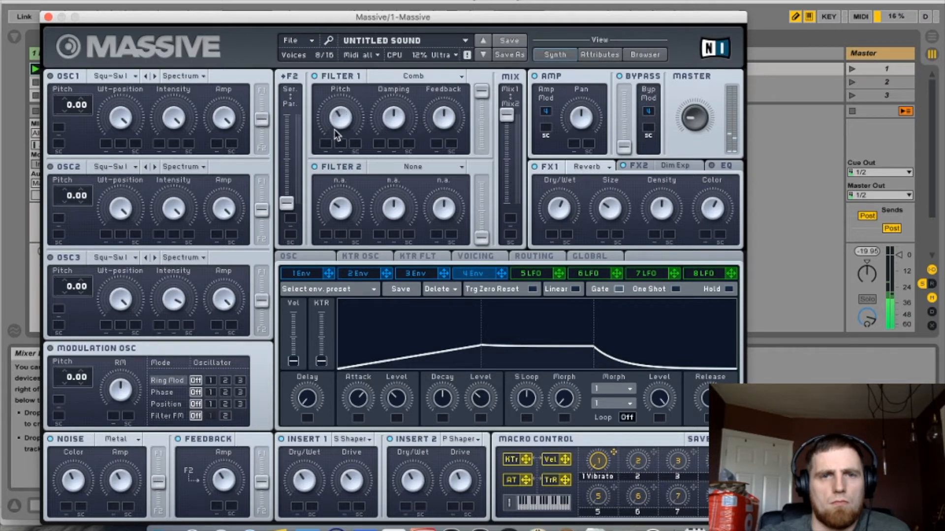
{"action": "left_click_drag", "start_coordinate": [335, 148], "coordinate": [335, 156]}
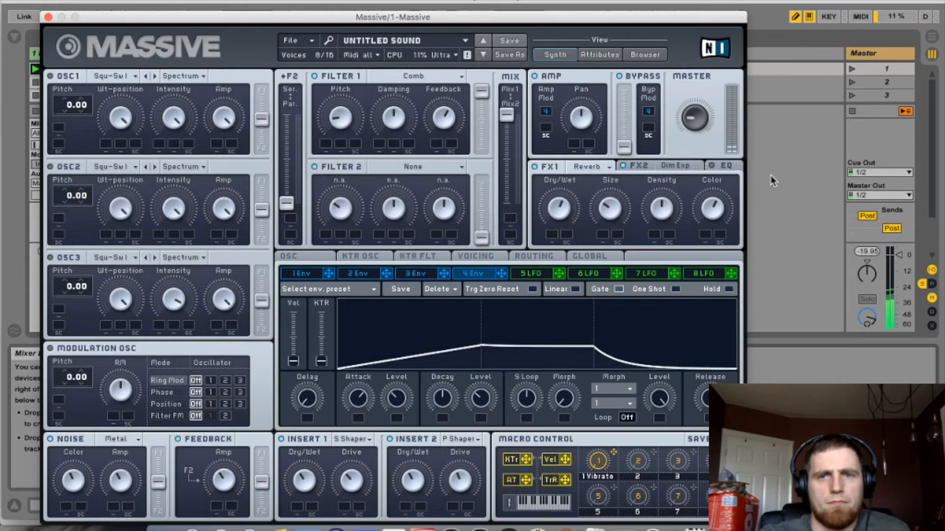
Set Filter 2 to Scream, with a low Cutoff and both Scream and Resonance slightly above halfway
{"action": "left_click", "coordinate": [419, 169]}
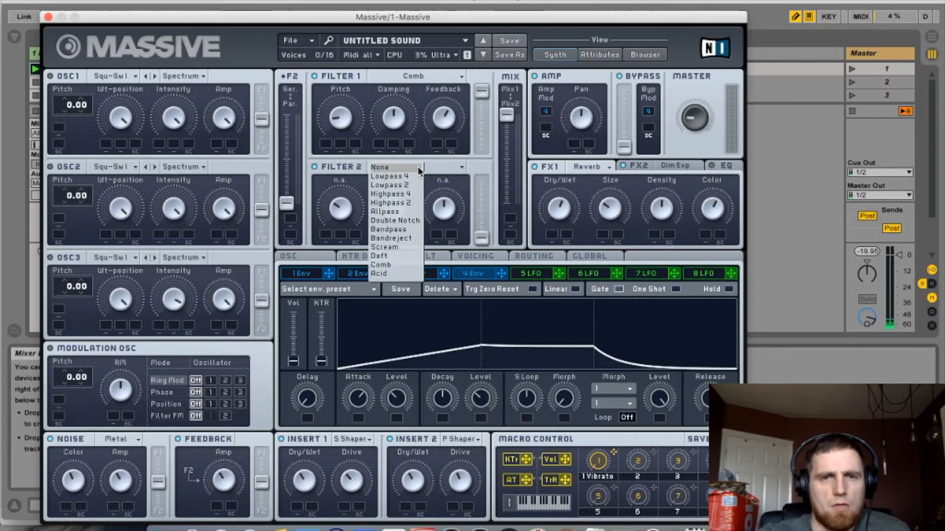
{"action": "left_click", "coordinate": [395, 246]}
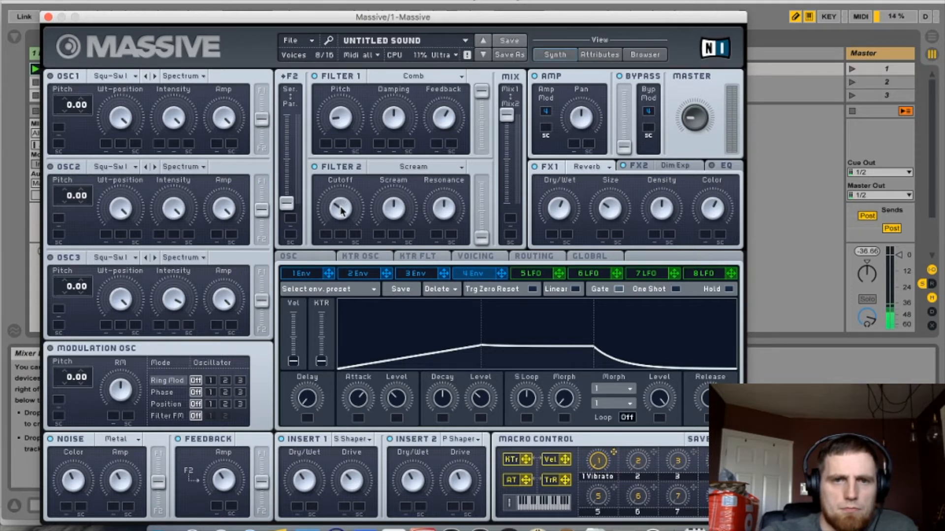
{"action": "mouse_move", "coordinate": [342, 210]}
{"action": "left_mouse_down"}
{"action": "mouse_move", "coordinate": [335, 163]}
{"action": "mouse_move", "coordinate": [333, 202]}
{"action": "left_mouse_up"}
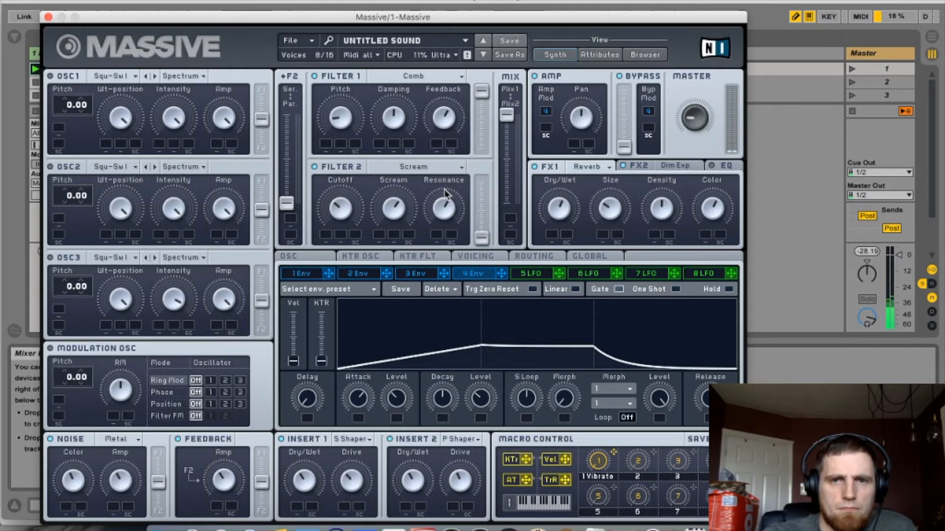
{"action": "left_click", "coordinate": [791, 233]}
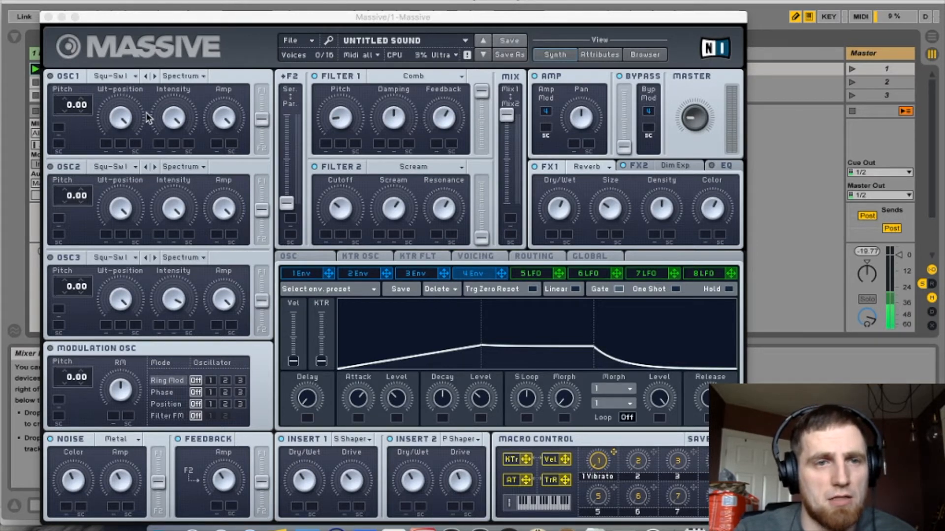
Turn on OSC1 with the Square-Saw I wavetable, lower its Intensity below halfway, and set its Pitch to -12.00
{"action": "left_click", "coordinate": [128, 77]}
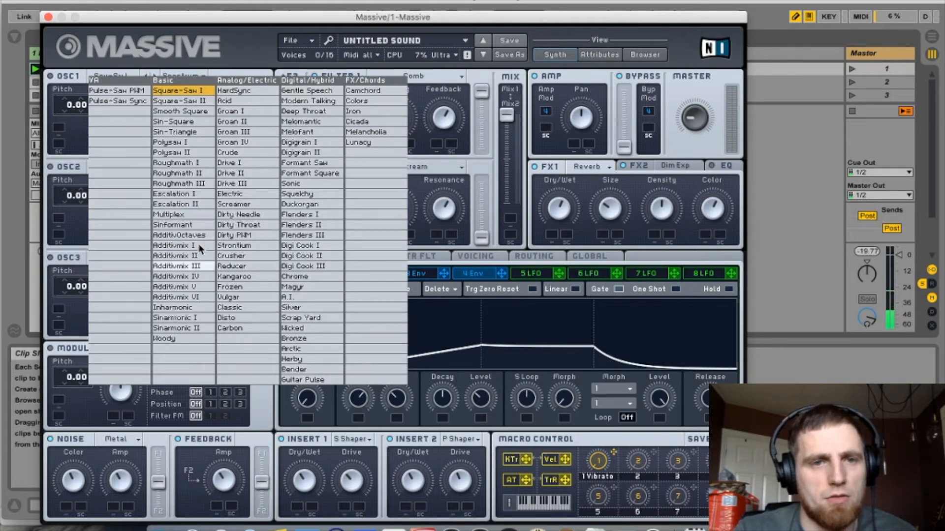
{"action": "left_click", "coordinate": [185, 91]}
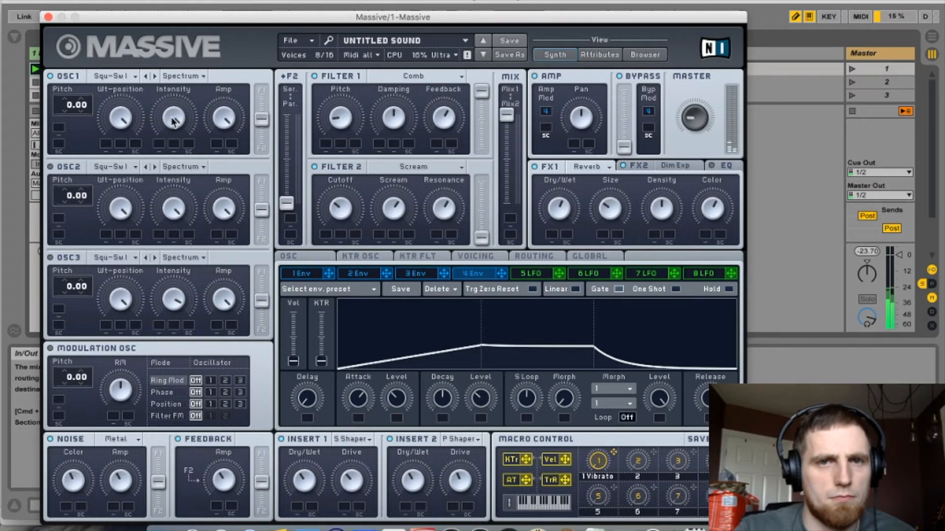
{"action": "left_click_drag", "start_coordinate": [172, 120], "coordinate": [168, 184]}
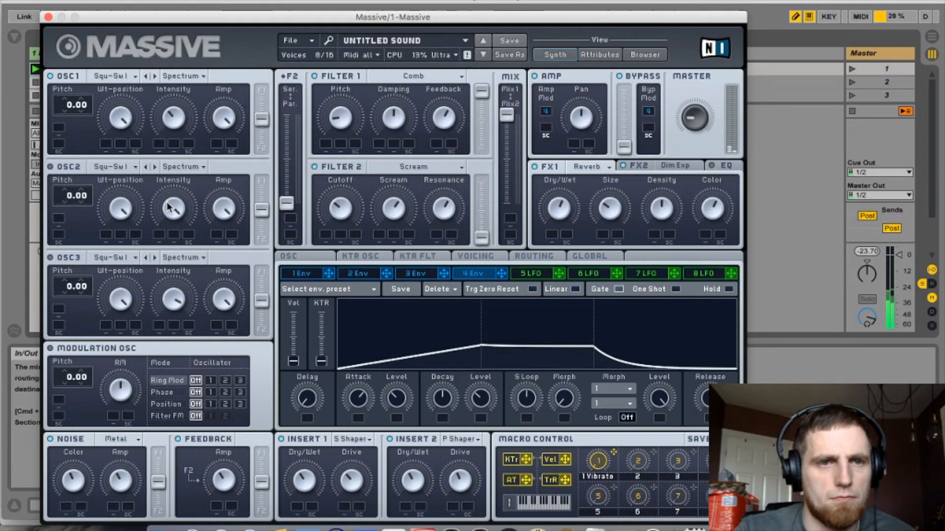
{"action": "left_click_drag", "start_coordinate": [124, 117], "coordinate": [129, 248]}
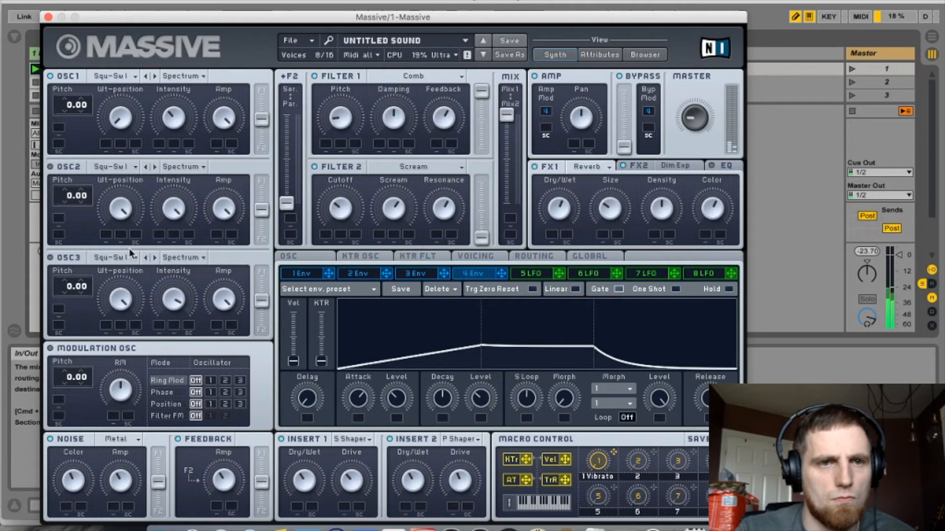
{"action": "left_click_drag", "start_coordinate": [116, 149], "coordinate": [70, 124]}
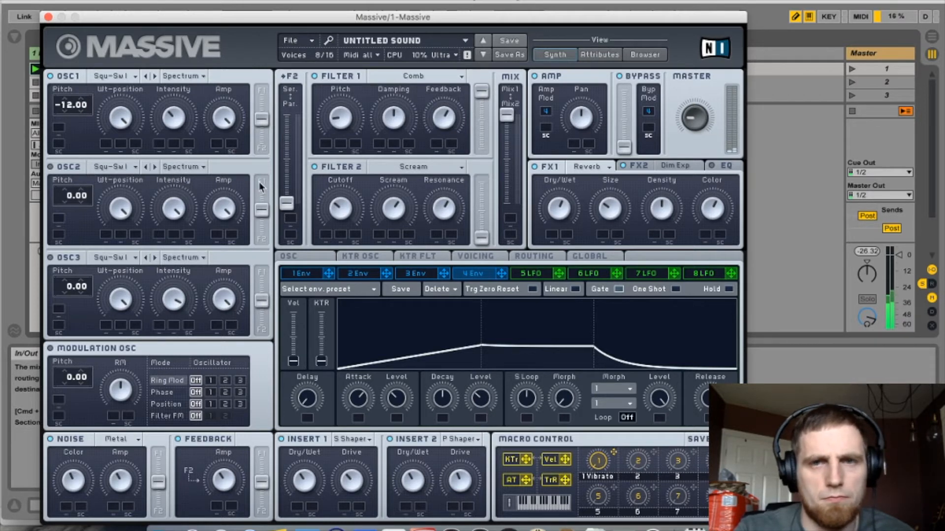
{"action": "left_click", "coordinate": [761, 182]}
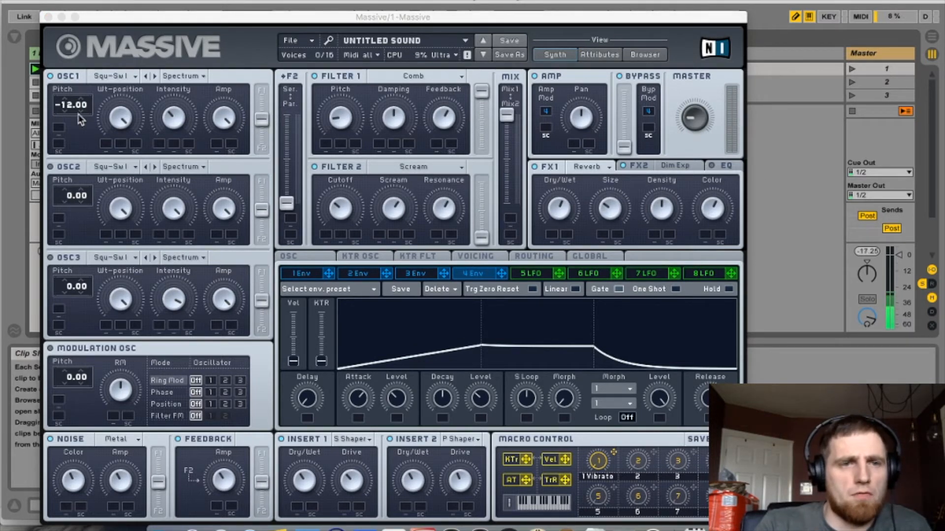
Switch off OSC1, audition different wavetables on OSC2, and settle on Deep Throat
{"action": "left_click", "coordinate": [64, 78]}
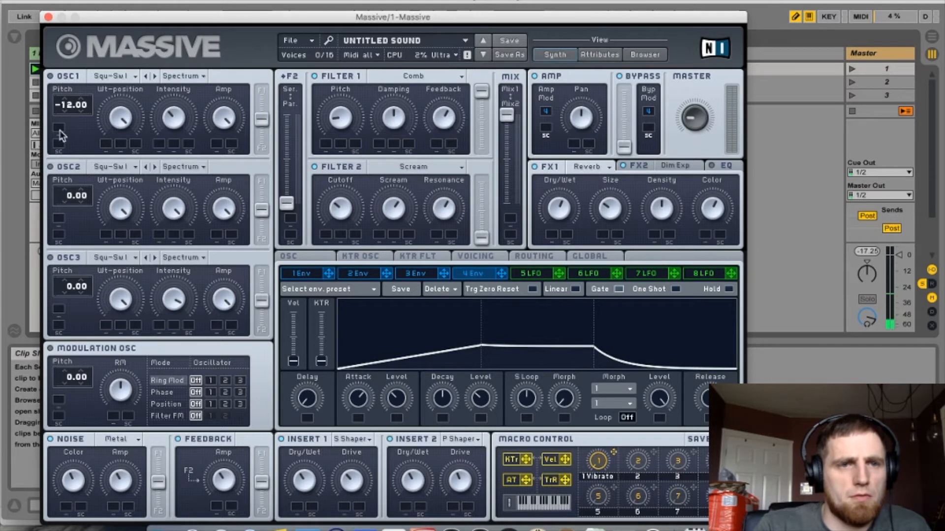
{"action": "left_click", "coordinate": [118, 167]}
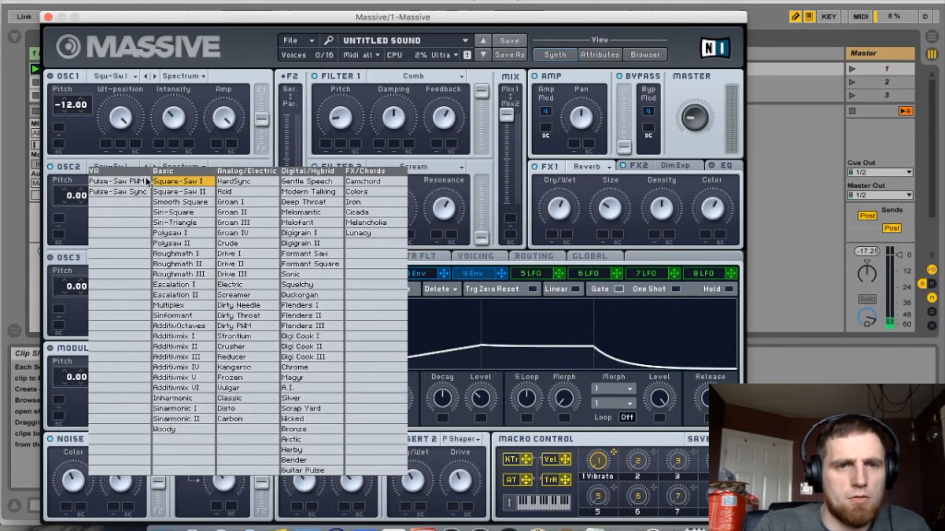
{"action": "left_click", "coordinate": [238, 202]}
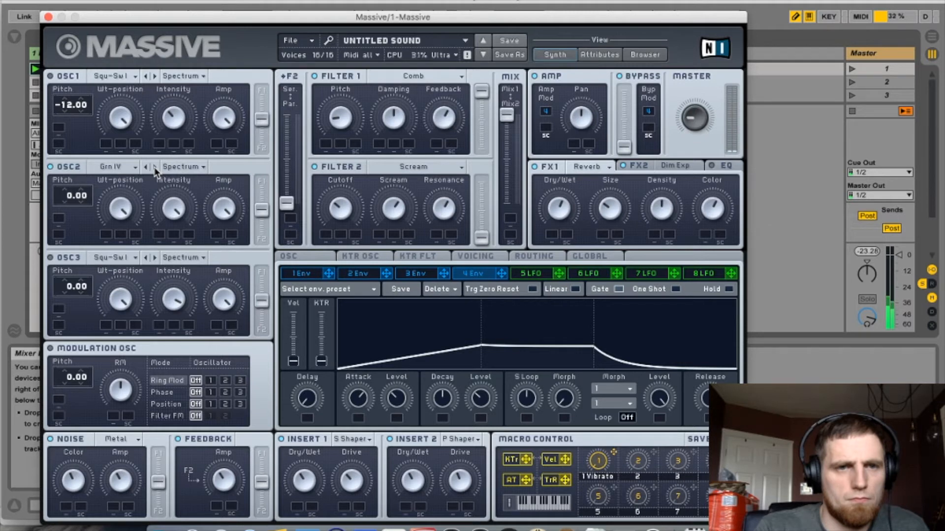
{"action": "left_click", "coordinate": [135, 169]}
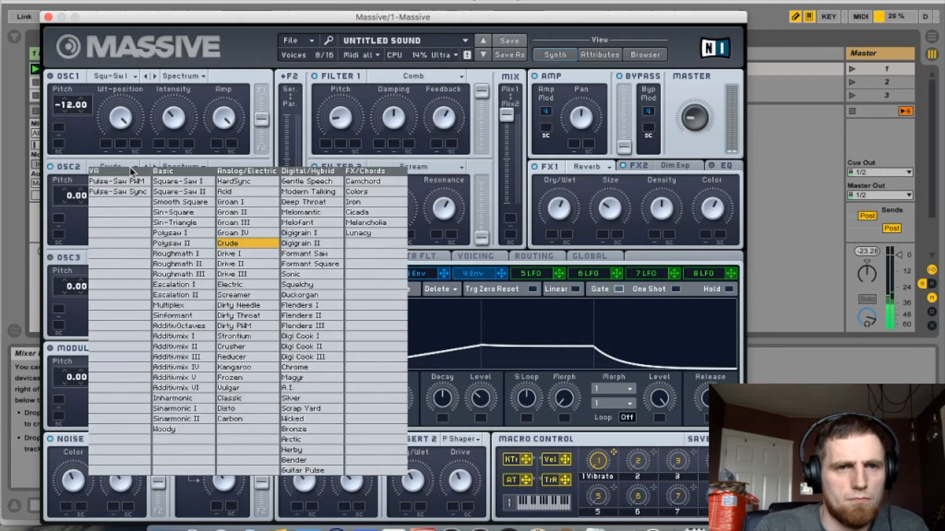
{"action": "left_click", "coordinate": [305, 192]}
{"action": "left_click", "coordinate": [155, 167]}
{"action": "left_click", "coordinate": [155, 166]}
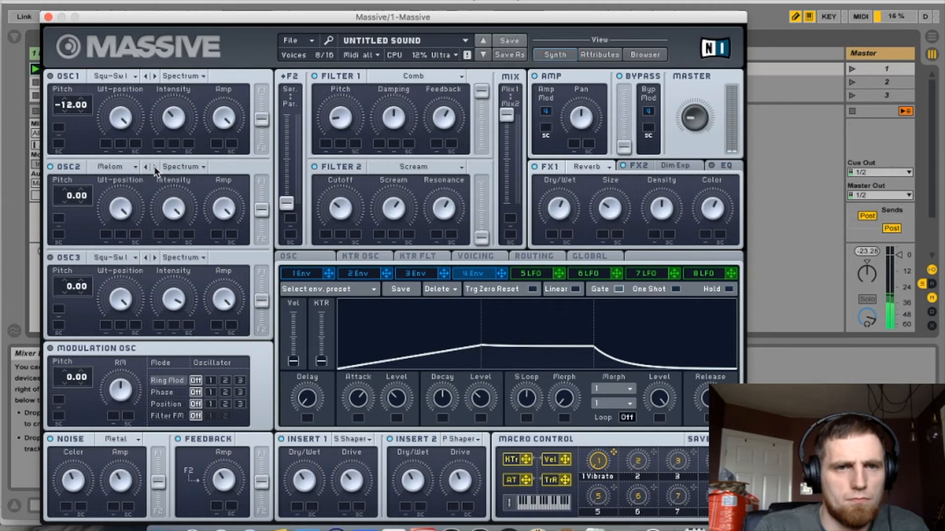
{"action": "left_click", "coordinate": [145, 167]}
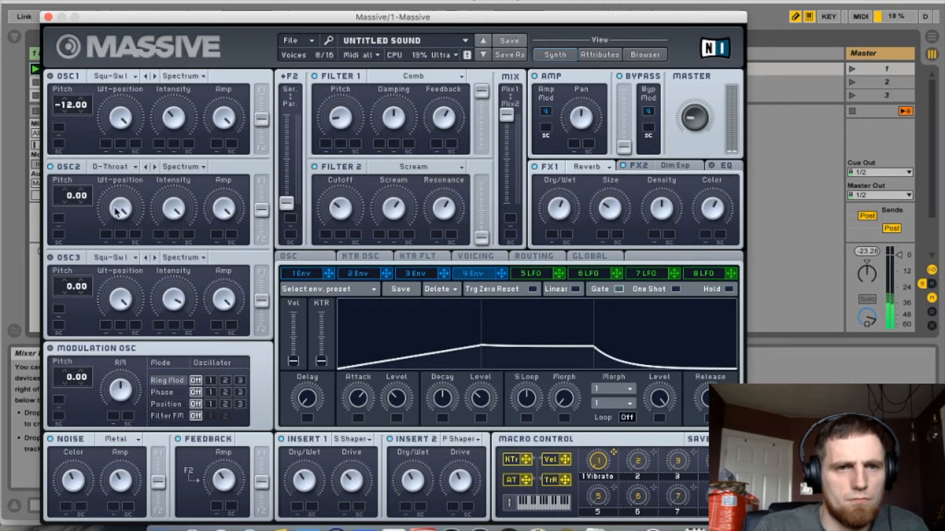
Try OSC2's Wt-position, lower its Intensity below halfway, and set its Pitch to -12.00
{"action": "left_click_drag", "start_coordinate": [112, 239], "coordinate": [111, 204]}
{"action": "left_click_drag", "start_coordinate": [170, 211], "coordinate": [167, 281]}
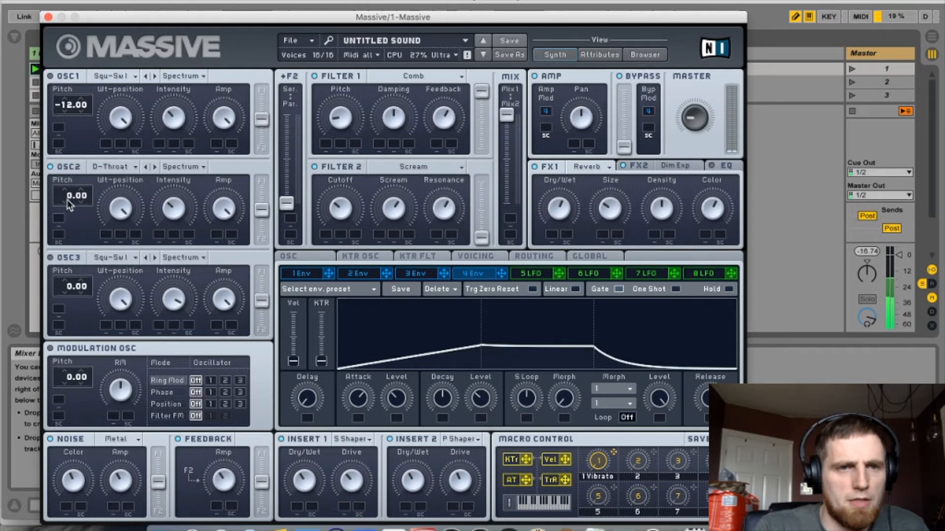
{"action": "left_click_drag", "start_coordinate": [67, 198], "coordinate": [68, 219]}
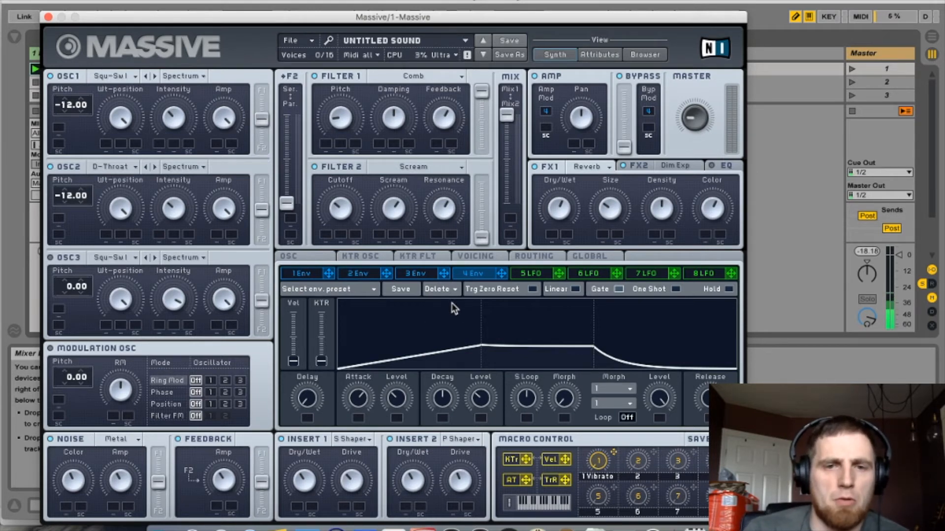
Crossfade LFO 5 fully to its sine curve and sync it with a ratio of 9/1
{"action": "left_click", "coordinate": [536, 274]}
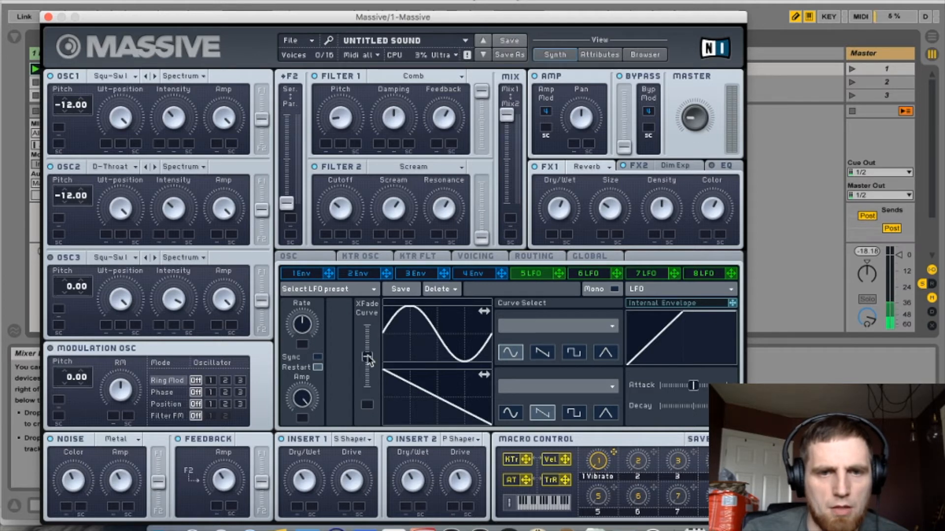
{"action": "left_click_drag", "start_coordinate": [368, 355], "coordinate": [368, 326]}
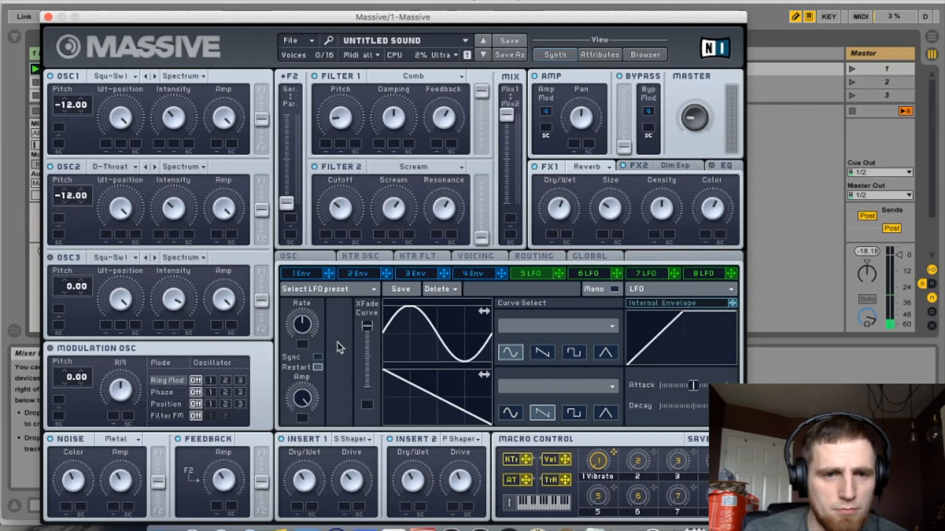
{"action": "left_click", "coordinate": [317, 358]}
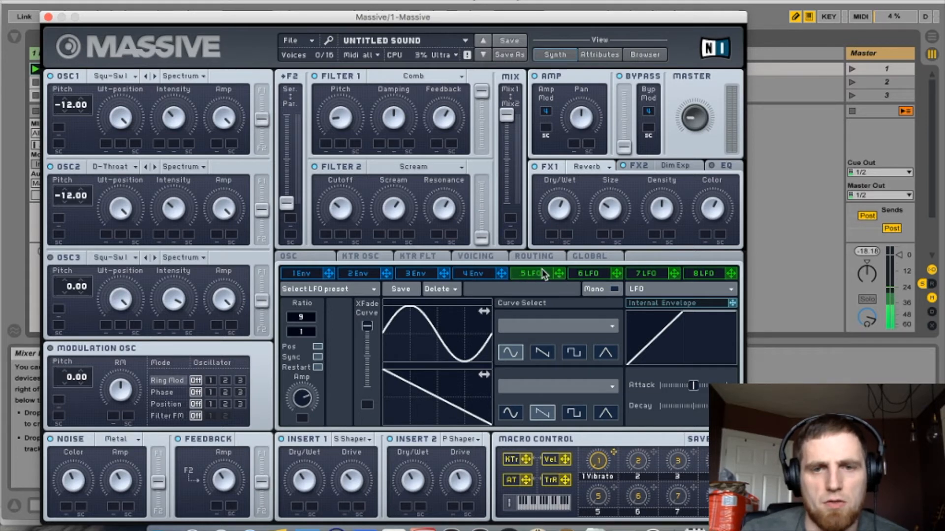
Modulate OSC1's Intensity and Wt-position with LFO 5, widening the Intensity modulation range while the clip plays
{"action": "left_click_drag", "start_coordinate": [559, 276], "coordinate": [160, 144]}
{"action": "mouse_move", "coordinate": [160, 145]}
{"action": "left_mouse_down"}
{"action": "mouse_move", "coordinate": [162, 111]}
{"action": "mouse_move", "coordinate": [161, 140]}
{"action": "left_mouse_up"}
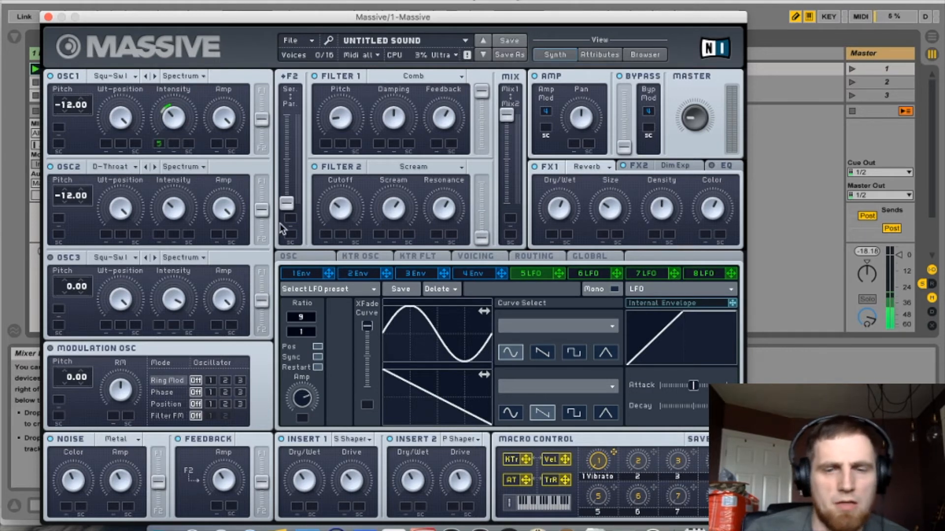
{"action": "left_click", "coordinate": [778, 231]}
{"action": "key", "text": "space"}
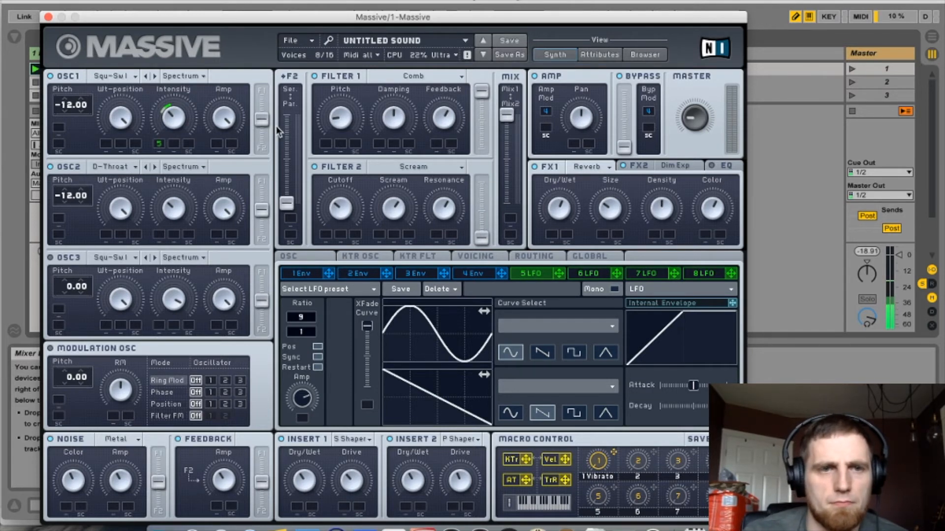
{"action": "mouse_move", "coordinate": [158, 142]}
{"action": "left_mouse_down"}
{"action": "mouse_move", "coordinate": [169, 96]}
{"action": "mouse_move", "coordinate": [163, 130]}
{"action": "left_mouse_up"}
{"action": "left_click_drag", "start_coordinate": [559, 276], "coordinate": [112, 187]}
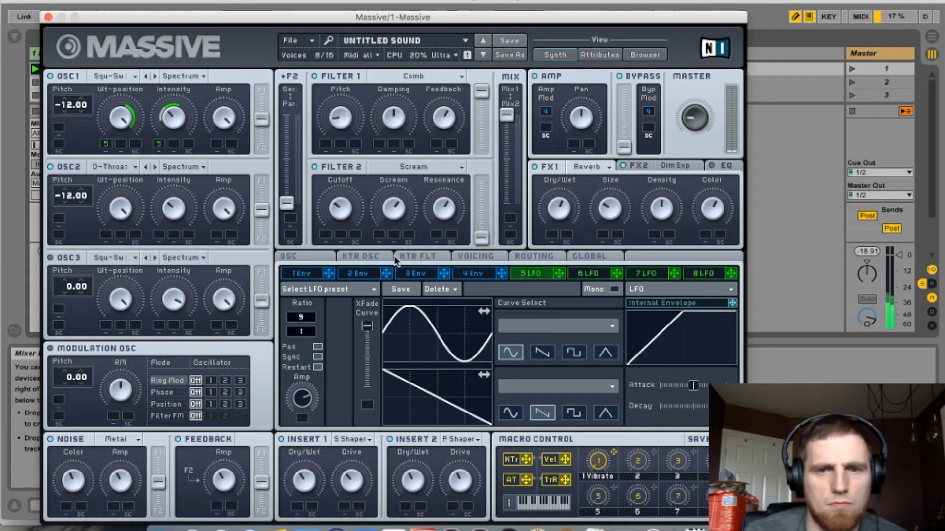
Assign LFO 5 to Insert 1's Drive, Insert 2's Dry/Wet and Filter 2's Cutoff, each with a moderate modulation range
{"action": "left_click_drag", "start_coordinate": [560, 274], "coordinate": [349, 488]}
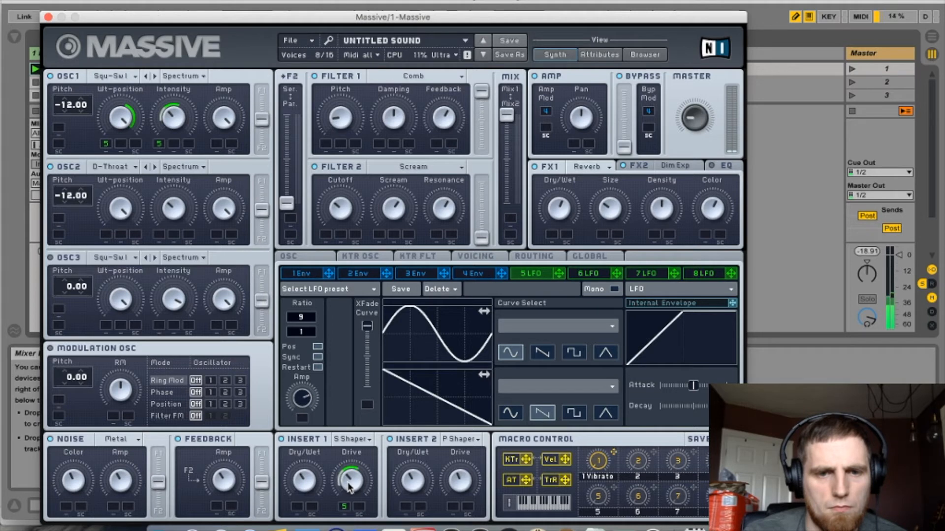
{"action": "left_click_drag", "start_coordinate": [559, 274], "coordinate": [411, 487]}
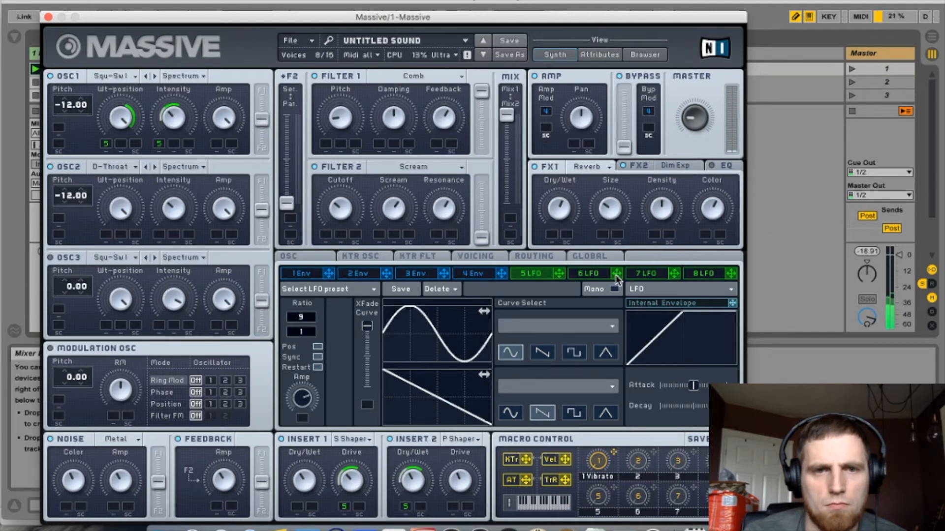
{"action": "left_click_drag", "start_coordinate": [560, 276], "coordinate": [328, 221]}
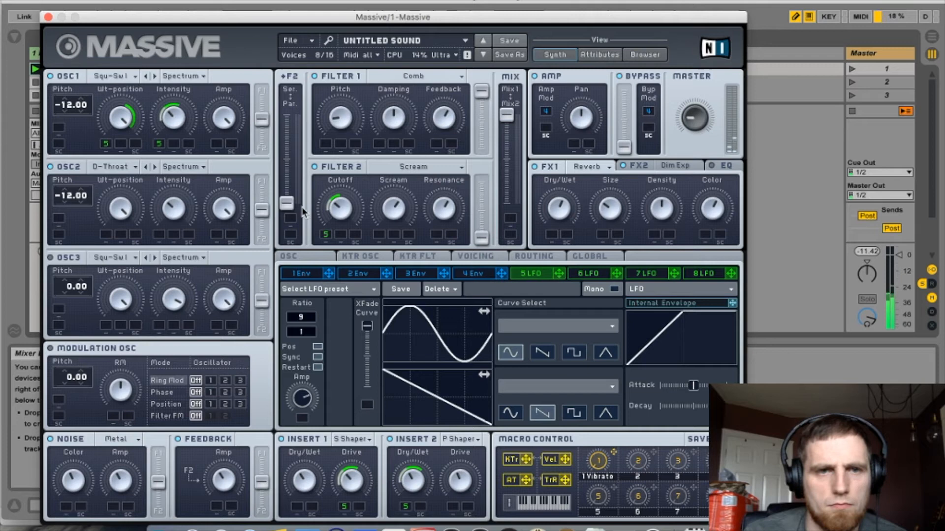
Lower OSC2's Amp below halfway and modulate it with LFO 5
{"action": "left_click_drag", "start_coordinate": [225, 205], "coordinate": [225, 292]}
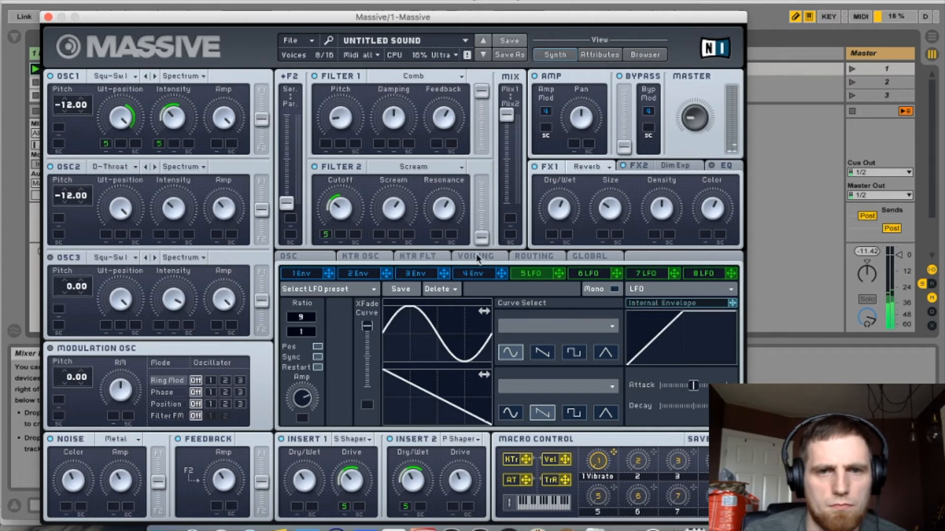
{"action": "left_click_drag", "start_coordinate": [556, 278], "coordinate": [220, 204]}
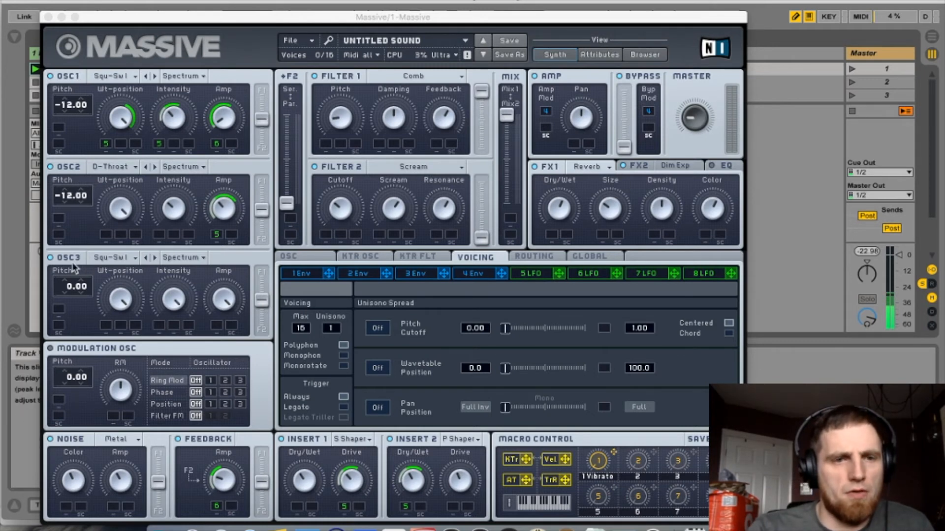
Set OSC3 to the Sin-Square wavetable, its Pitch to 12.00 and its Amp to minimum
{"action": "left_click", "coordinate": [111, 257]}
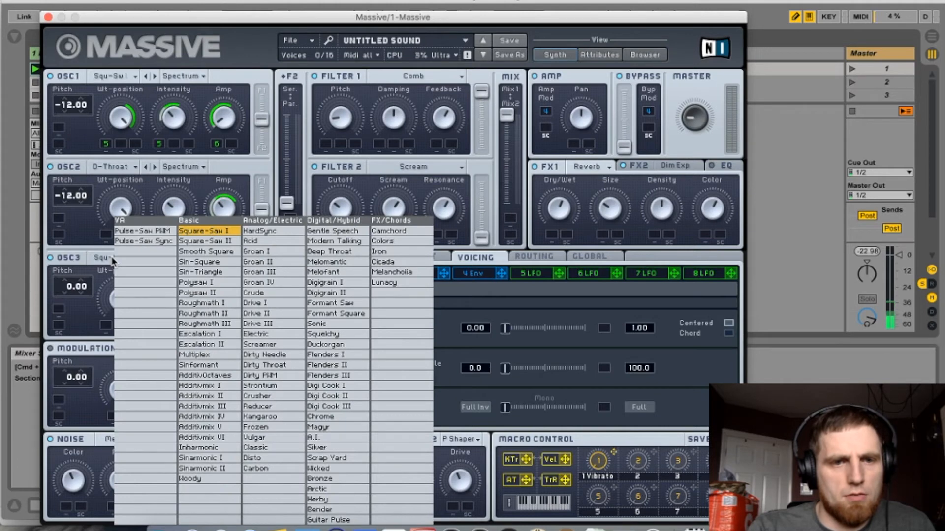
{"action": "left_click", "coordinate": [199, 261]}
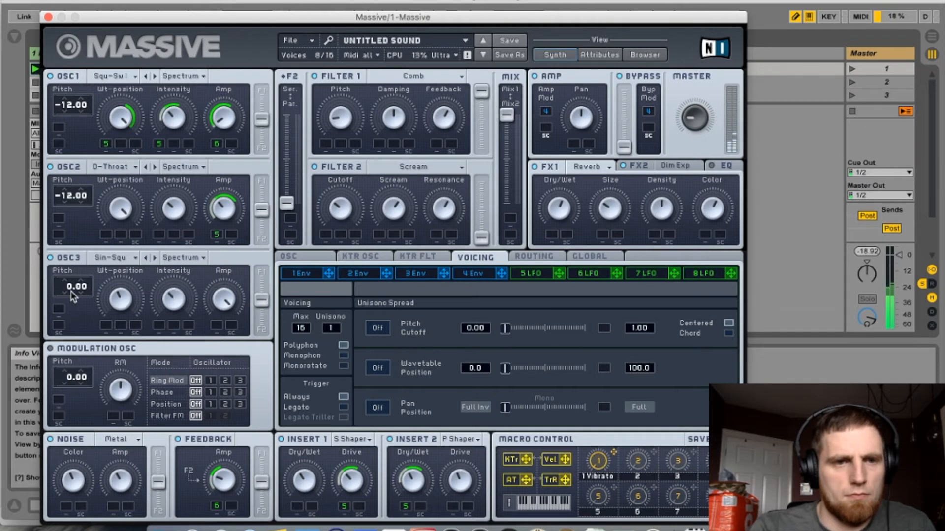
{"action": "left_click_drag", "start_coordinate": [69, 290], "coordinate": [68, 267]}
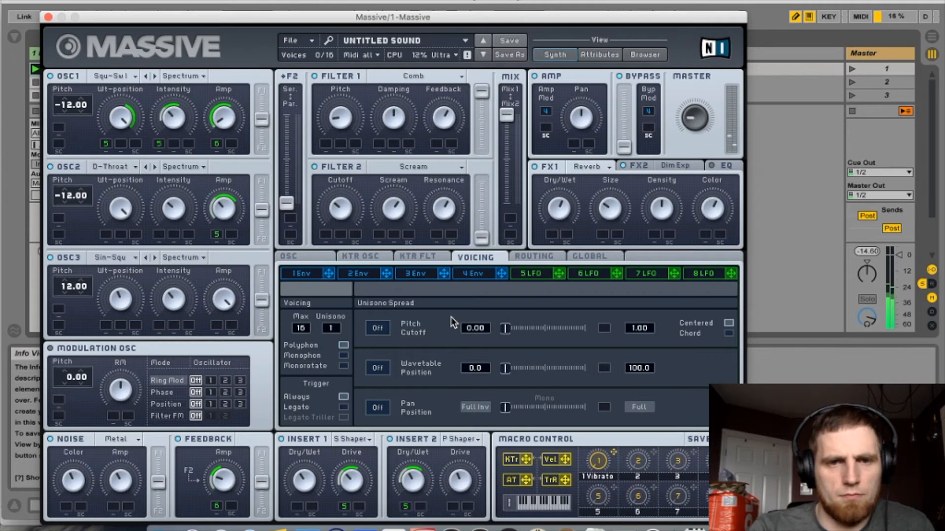
{"action": "left_click_drag", "start_coordinate": [215, 303], "coordinate": [211, 442]}
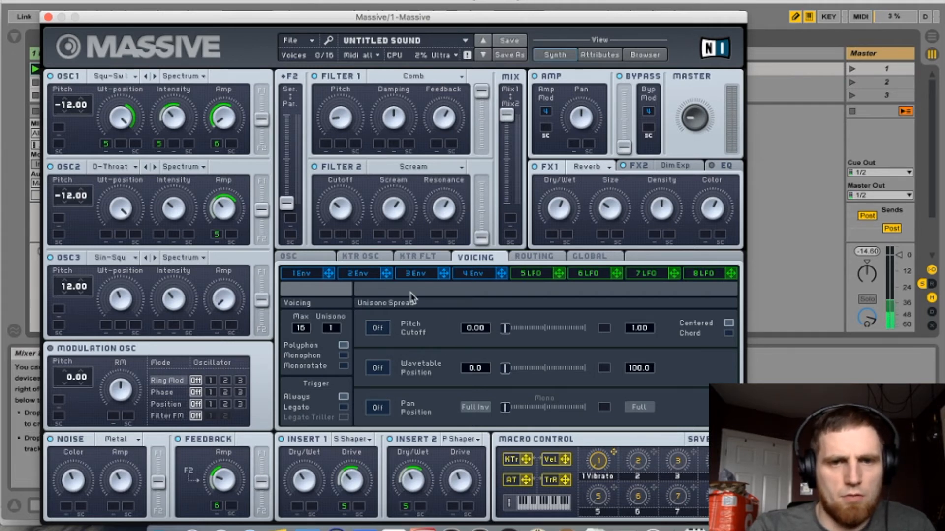
Lengthen envelope 2's attack, decay and release, lower its attack and decay levels, and modulate OSC3's Amp with it
{"action": "left_click", "coordinate": [370, 279]}
{"action": "left_click_drag", "start_coordinate": [356, 397], "coordinate": [360, 313]}
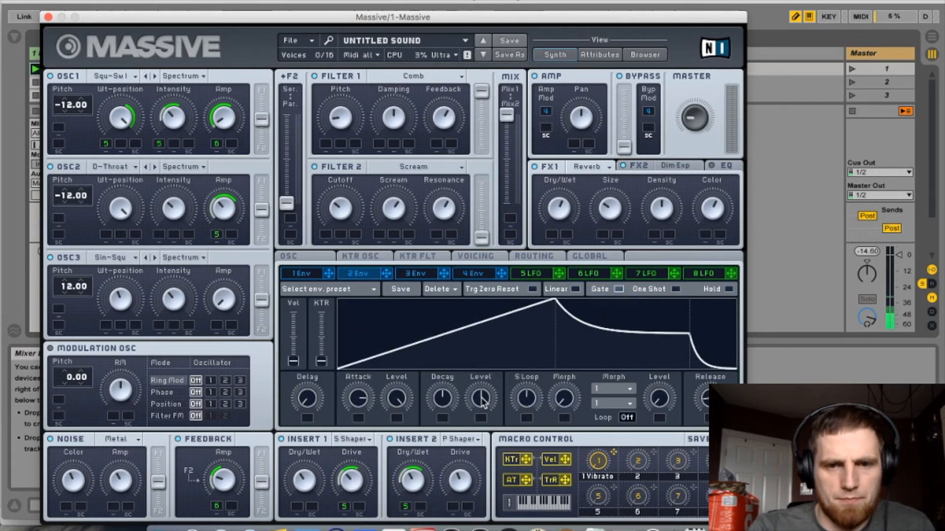
{"action": "left_click_drag", "start_coordinate": [451, 401], "coordinate": [477, 438]}
{"action": "left_click_drag", "start_coordinate": [399, 402], "coordinate": [398, 458]}
{"action": "left_click_drag", "start_coordinate": [706, 392], "coordinate": [712, 338]}
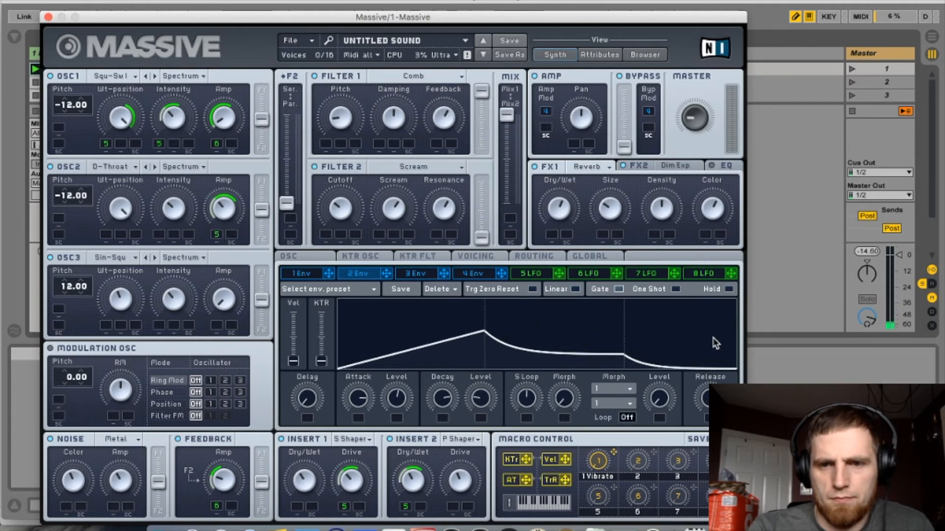
{"action": "left_click_drag", "start_coordinate": [386, 275], "coordinate": [217, 330]}
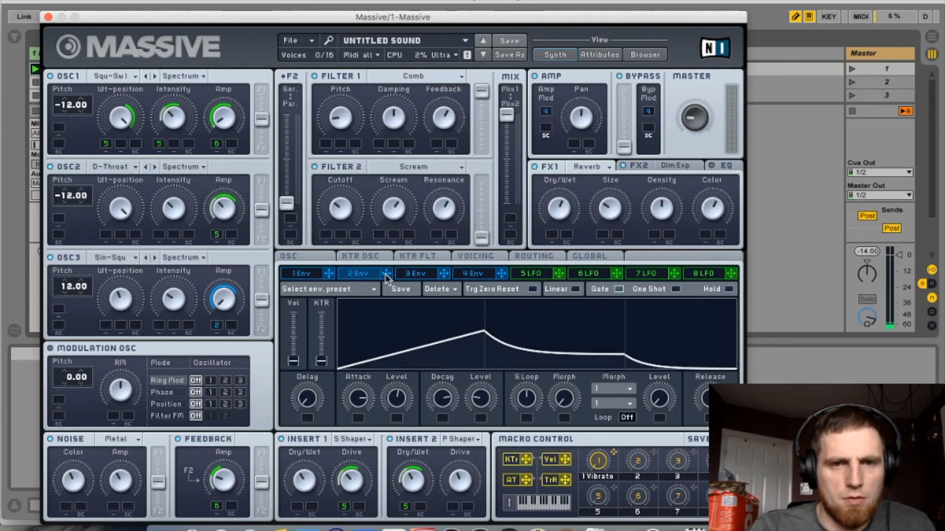
{"action": "left_click_drag", "start_coordinate": [215, 327], "coordinate": [164, 301]}
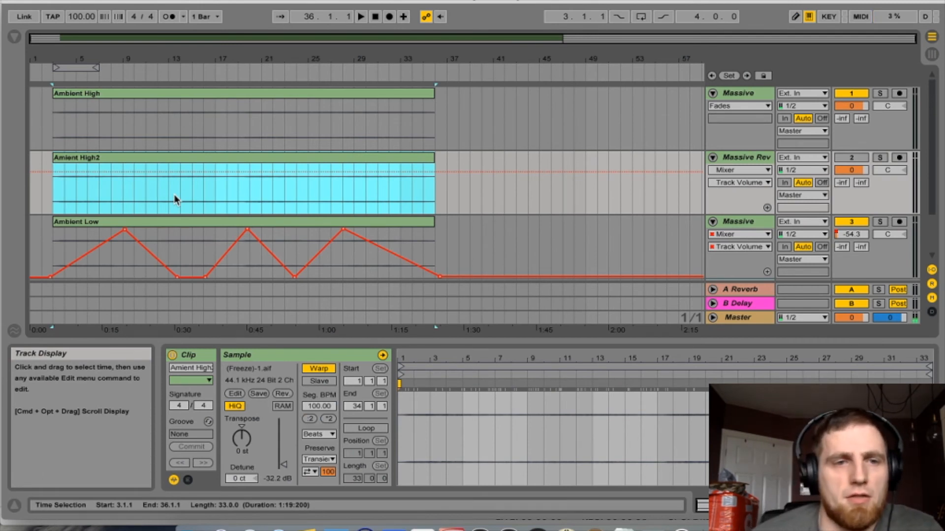
Hide the clip detail view and play the ambient layers in Live's arrangement from bar 3, stopping partway through
{"action": "scroll", "coordinate": [175, 197], "scroll_direction": "down", "scroll_amount": 2}
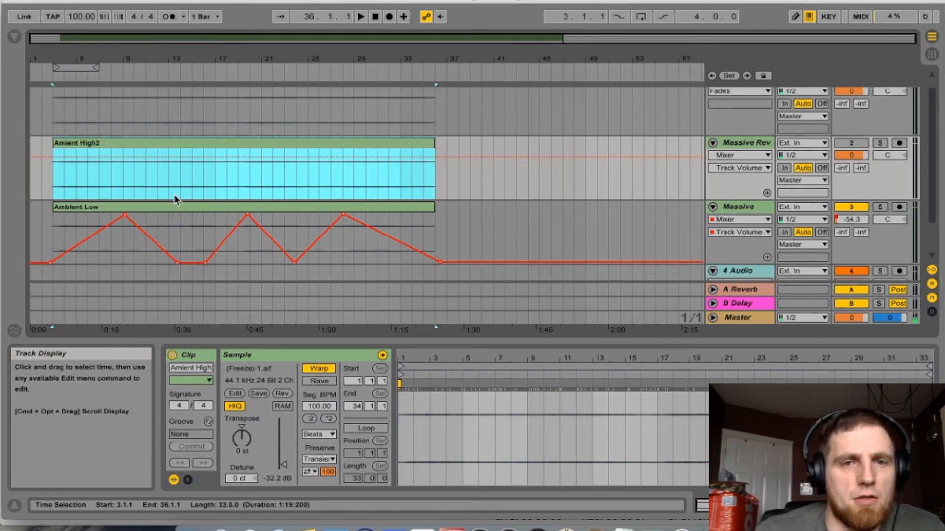
{"action": "scroll", "coordinate": [180, 192], "scroll_direction": "up", "scroll_amount": 2}
{"action": "double_click", "coordinate": [428, 342]}
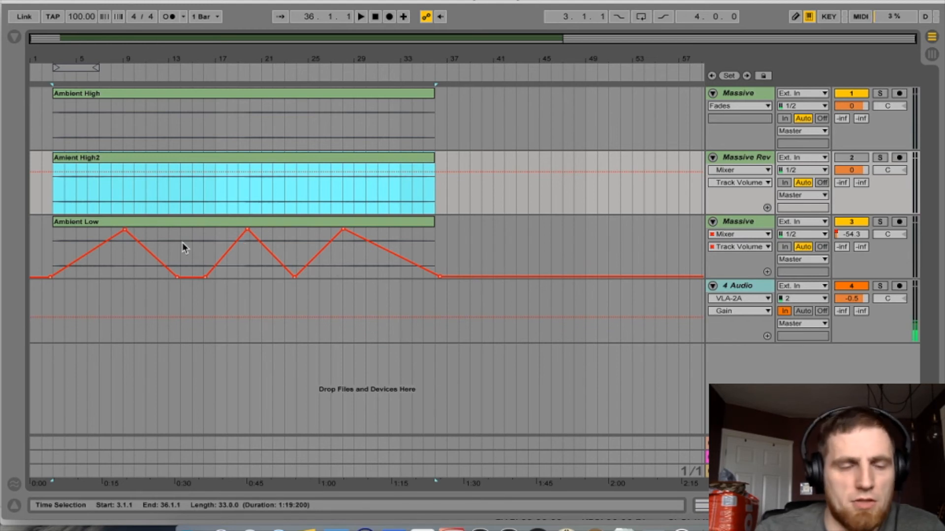
{"action": "left_click", "coordinate": [54, 124]}
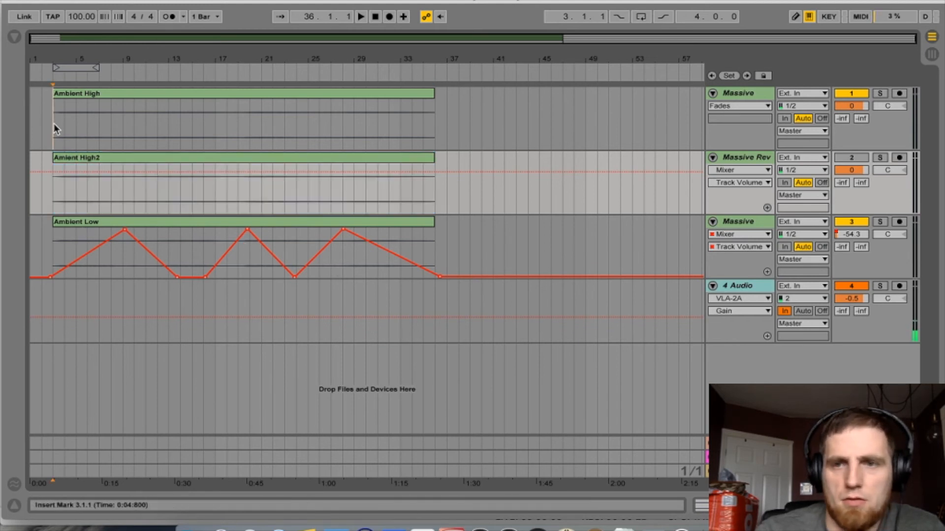
{"action": "key", "text": "space"}
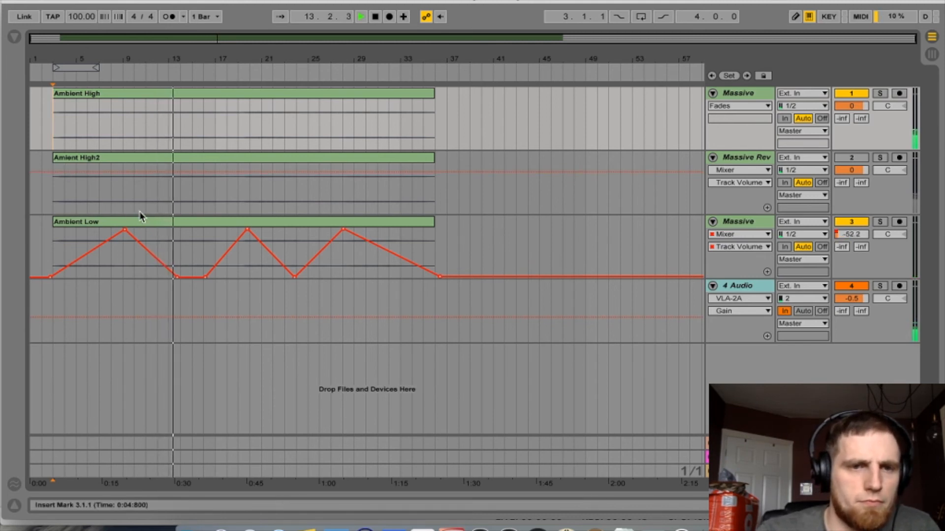
{"action": "key", "text": "space"}
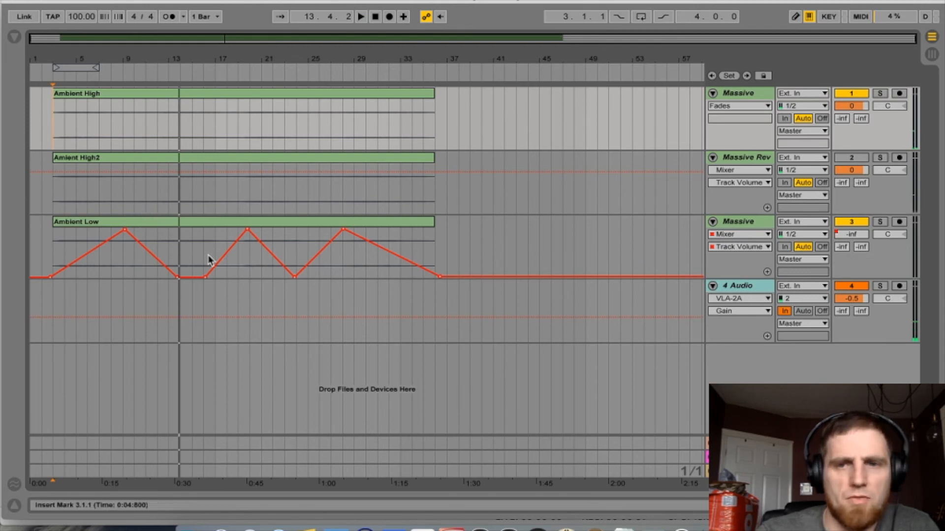
Reverse the sample of the Amient High2 clip and activate its Massive Rev track
{"action": "left_click", "coordinate": [133, 158]}
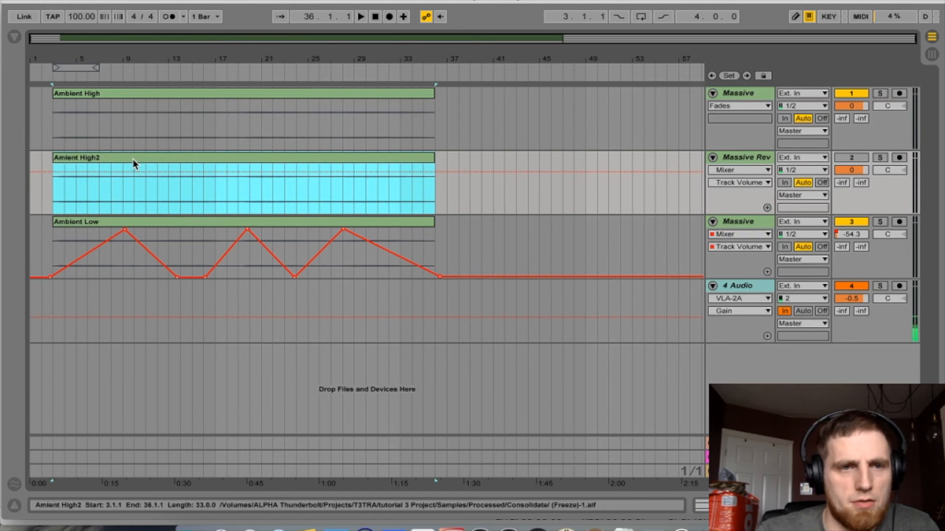
{"action": "double_click", "coordinate": [133, 162]}
{"action": "left_click", "coordinate": [282, 395]}
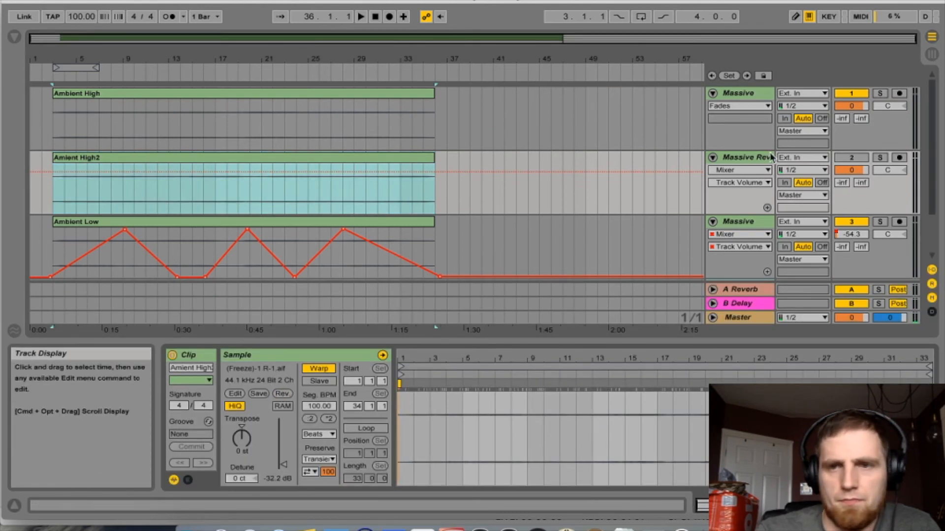
{"action": "left_click", "coordinate": [851, 157]}
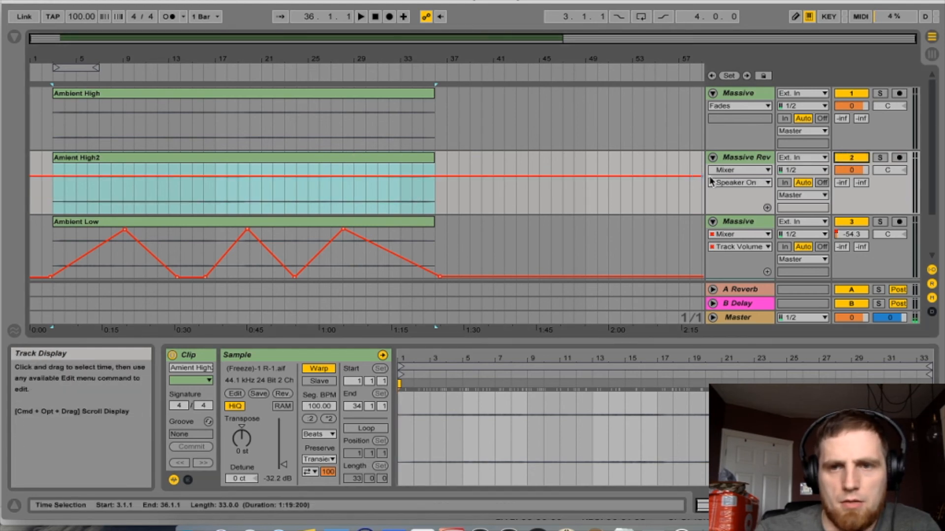
Automate Massive Rev's Track Volume with four rises from and falls to -inf dB between bar 3 and about bar 21, and play from bar 3
{"action": "left_click", "coordinate": [738, 182]}
{"action": "left_click", "coordinate": [728, 216]}
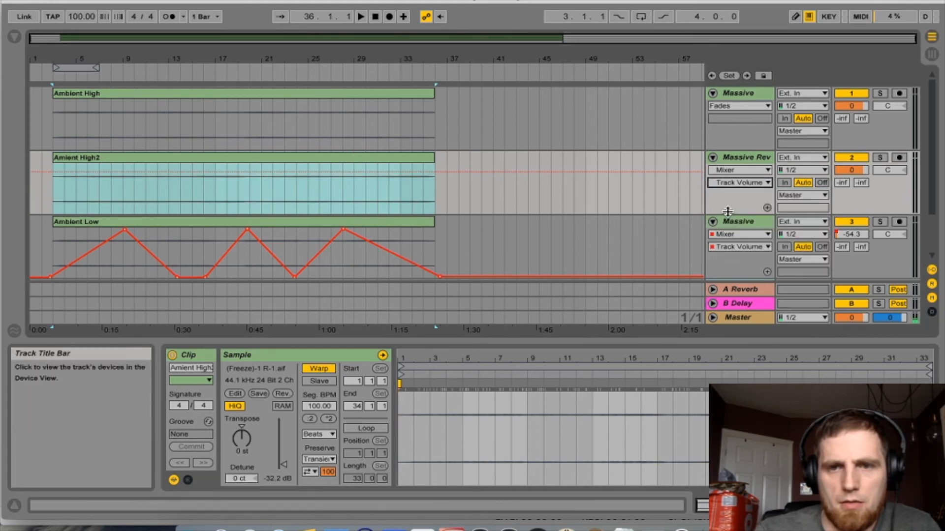
{"action": "left_click", "coordinate": [97, 172]}
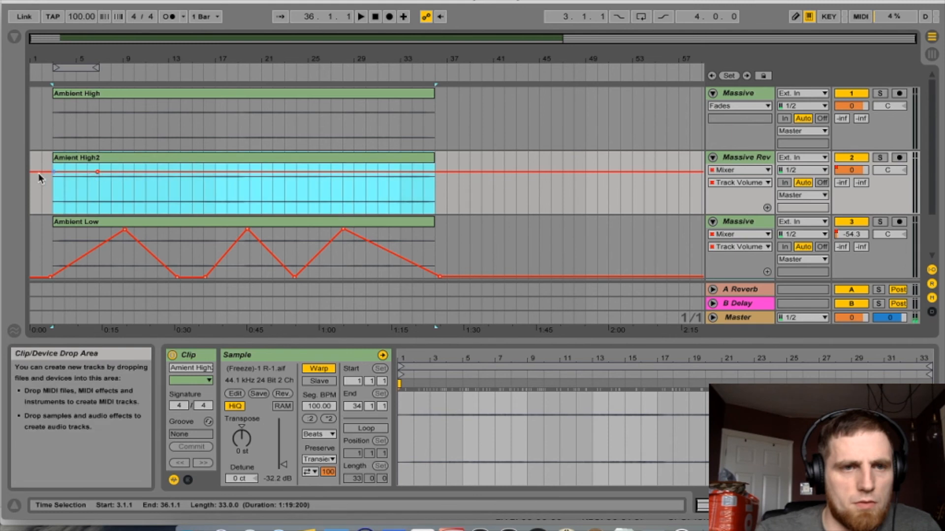
{"action": "left_click_drag", "start_coordinate": [55, 172], "coordinate": [57, 213]}
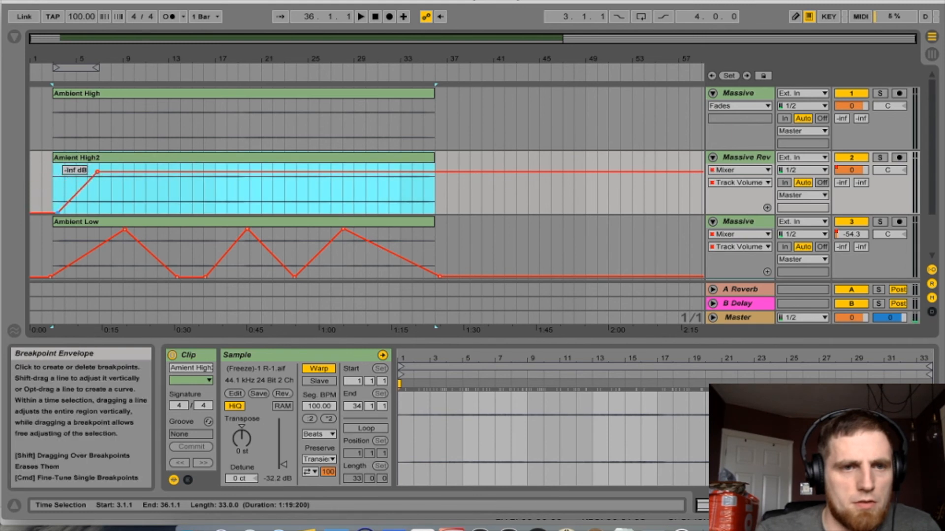
{"action": "left_click_drag", "start_coordinate": [147, 172], "coordinate": [269, 213]}
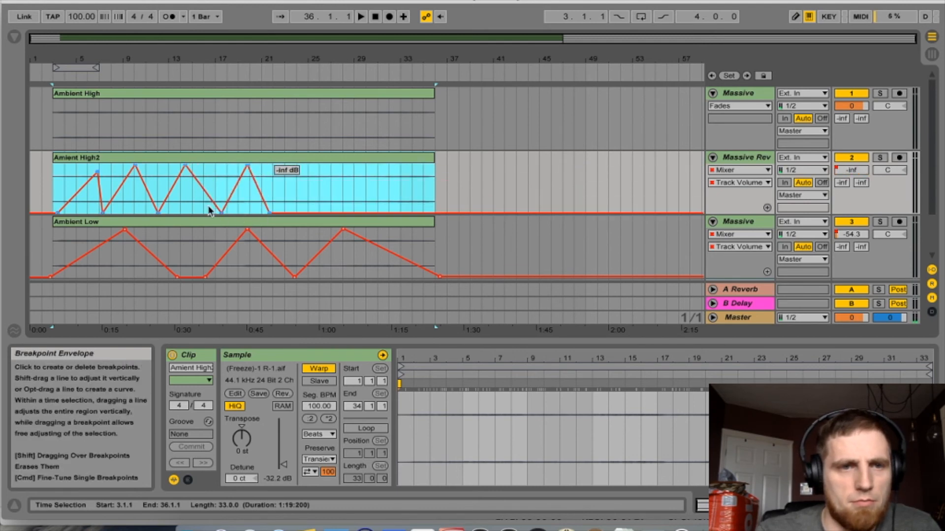
{"action": "left_click", "coordinate": [54, 189]}
{"action": "key", "text": "space"}
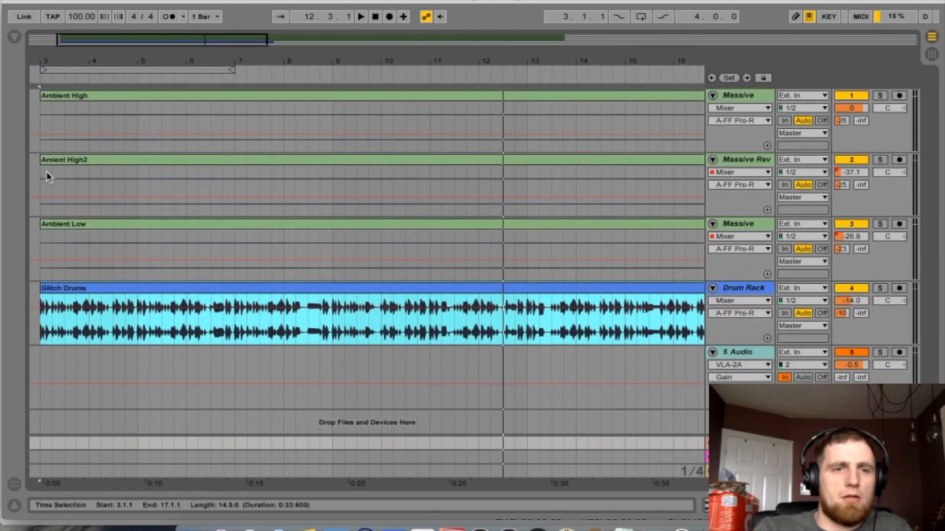
Play the arrangement from bar 3 to hear the ambient layers together with the Glitch Drums clip
{"action": "left_click_drag", "start_coordinate": [195, 44], "coordinate": [300, 43]}
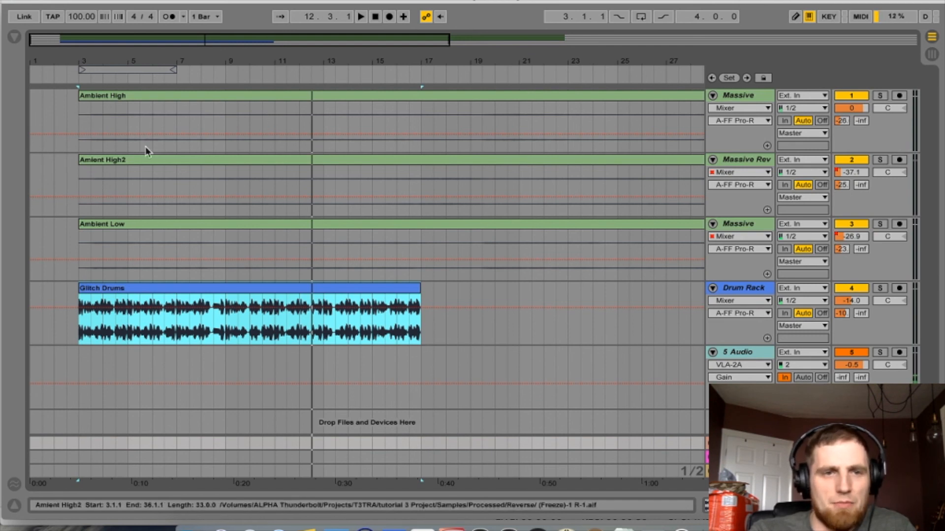
{"action": "left_click", "coordinate": [77, 186]}
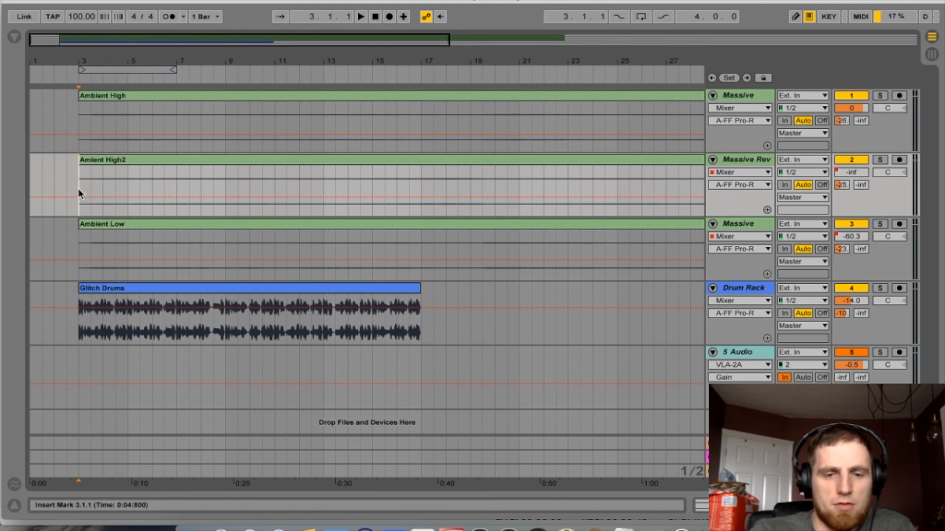
{"action": "key", "text": "space"}
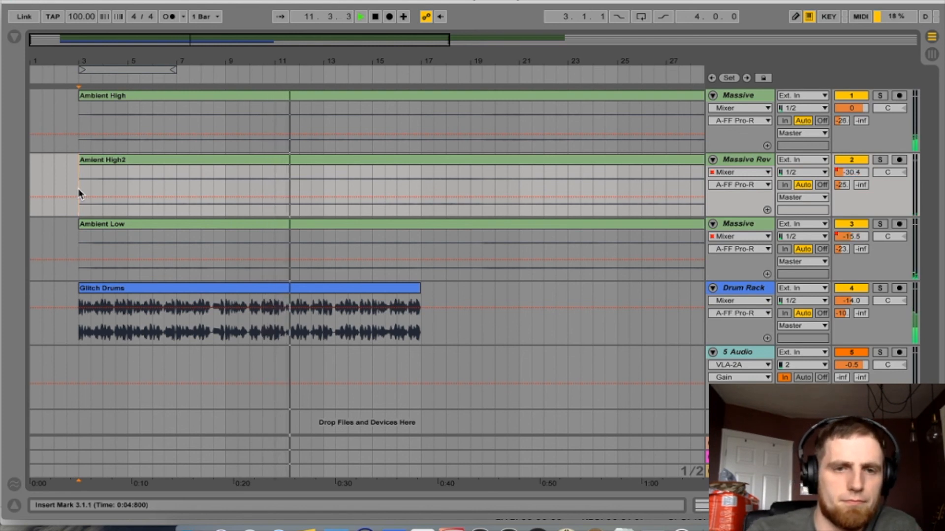
{"action": "key", "text": "space"}
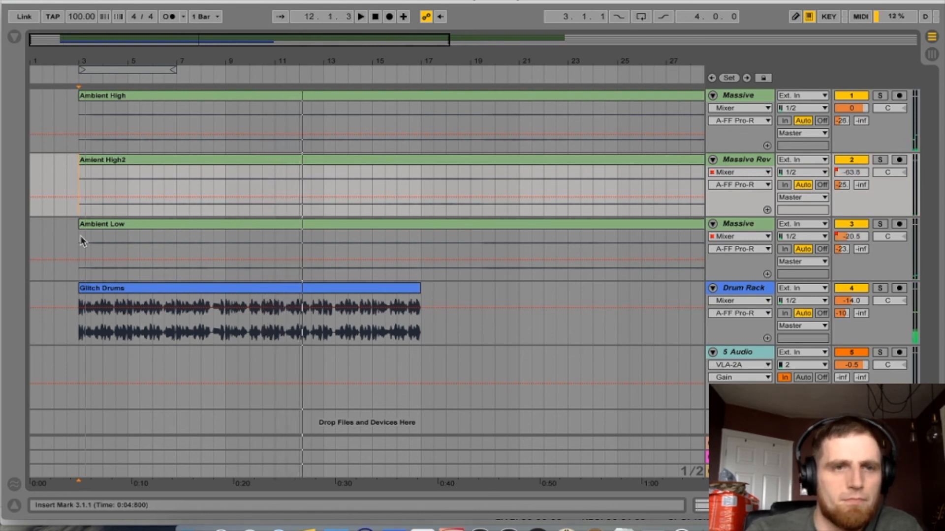